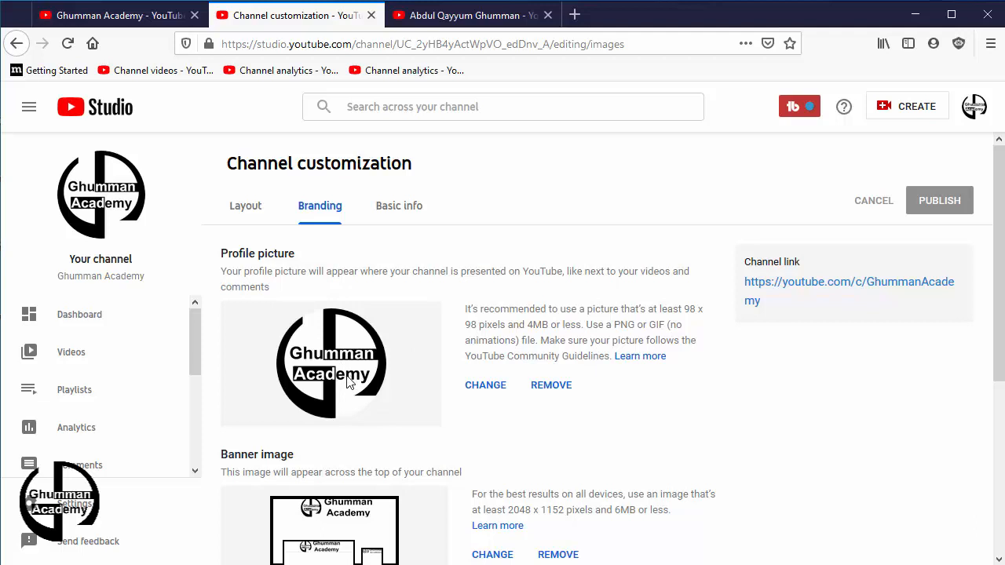
# Step: Review the channel's Branding settings, covering the banner image and its size limits, the live channel page, and the watermark's custom start time
pyautogui.scroll(-3, 392, 392)
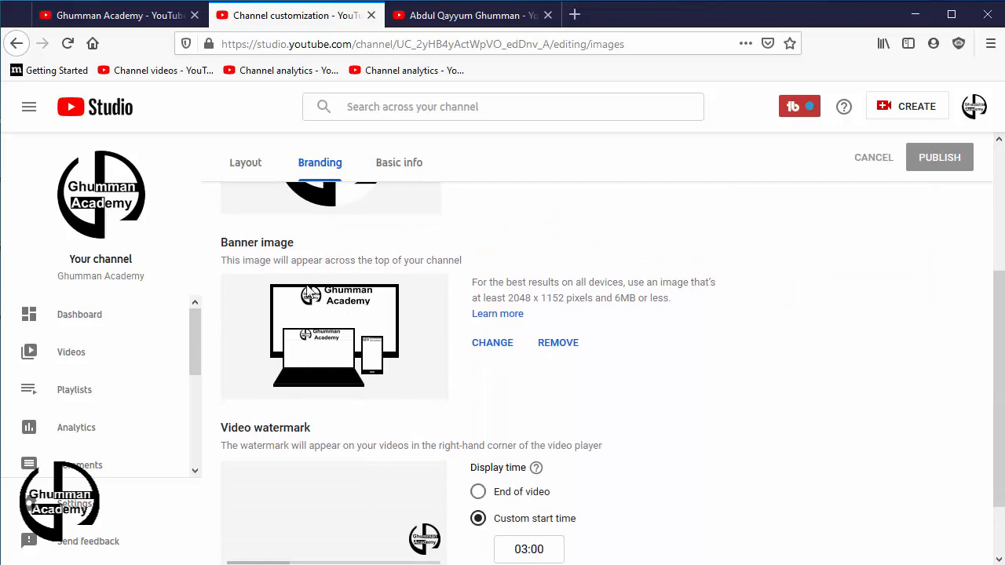
pyautogui.click(126, 16)
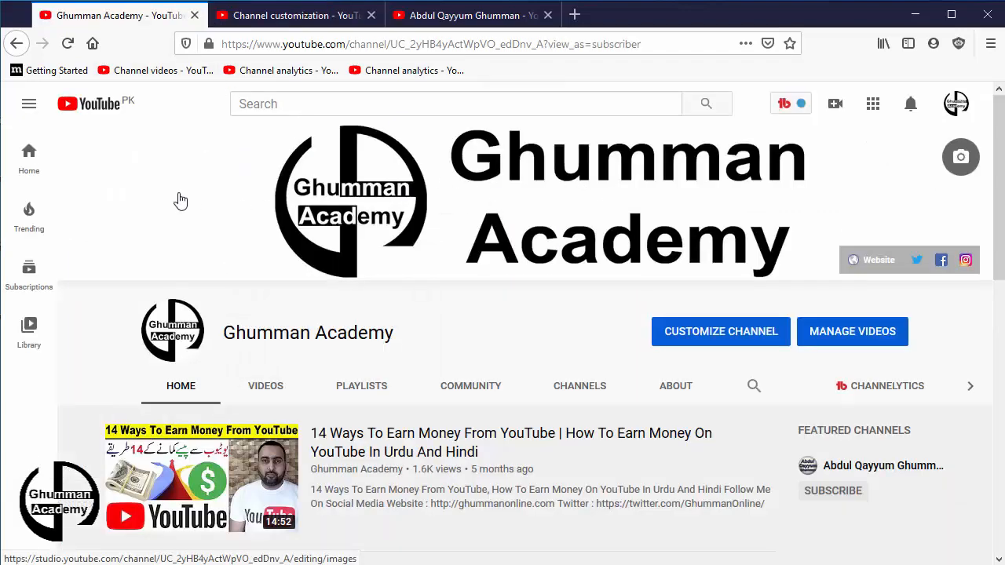
pyautogui.click(292, 14)
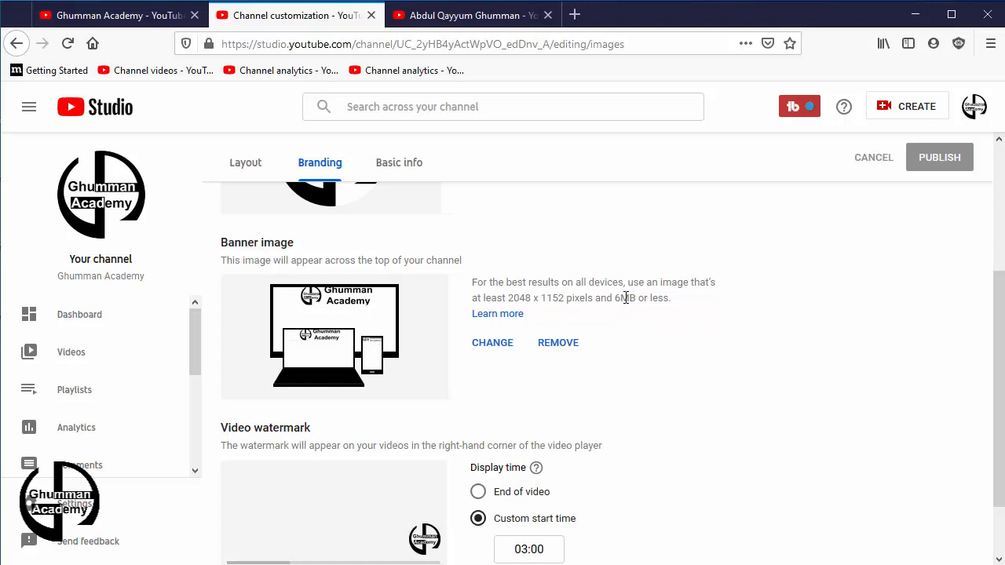
pyautogui.moveTo(636, 299); pyautogui.dragTo(617, 298)
pyautogui.click(623, 328)
pyautogui.scroll(-1, 686, 330)
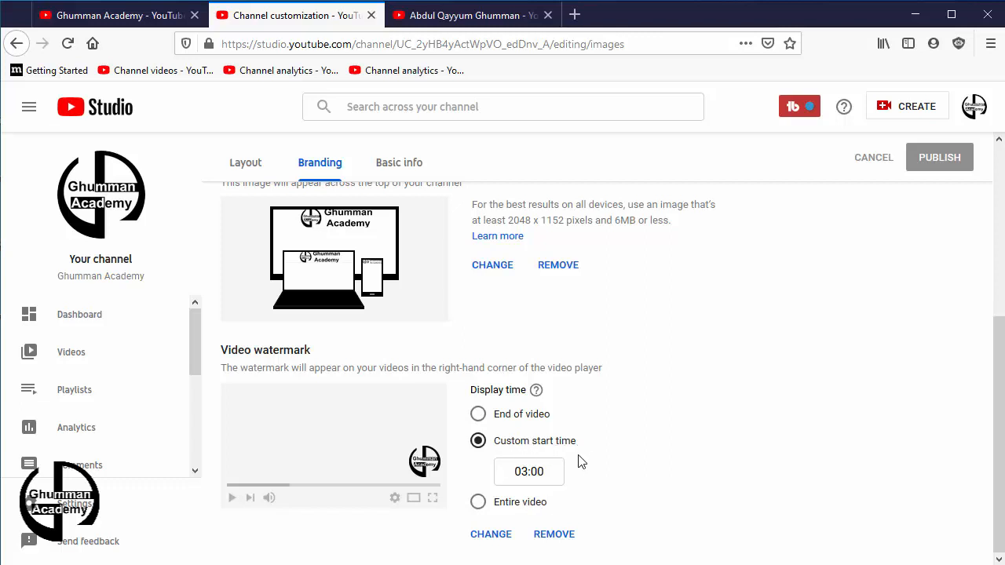
pyautogui.click(529, 471)
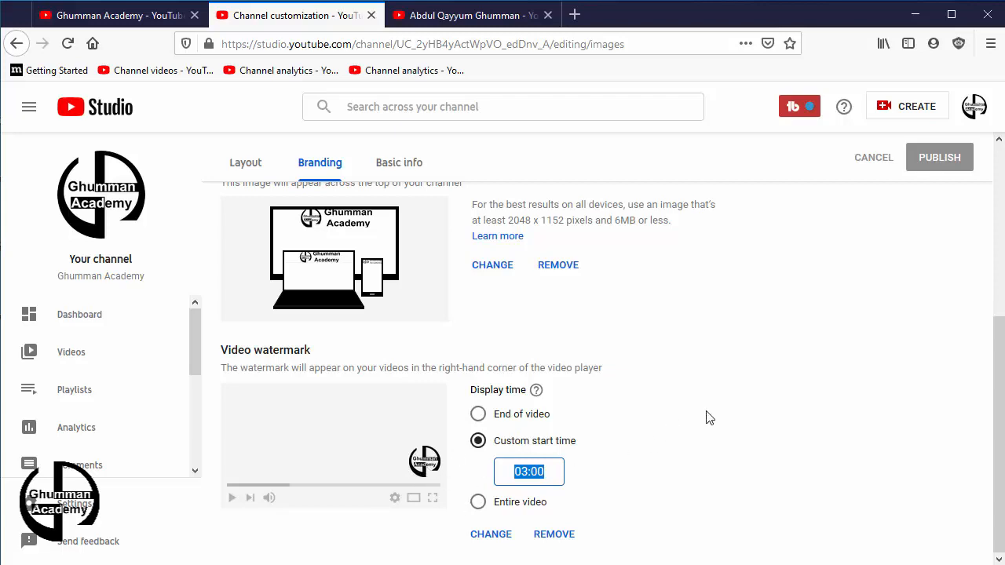
# Step: In the channel layout, find the YouTube Complete Course video by searching "youtube complete", set it as the trailer for non-subscribers, and publish
pyautogui.scroll(4, 707, 416)
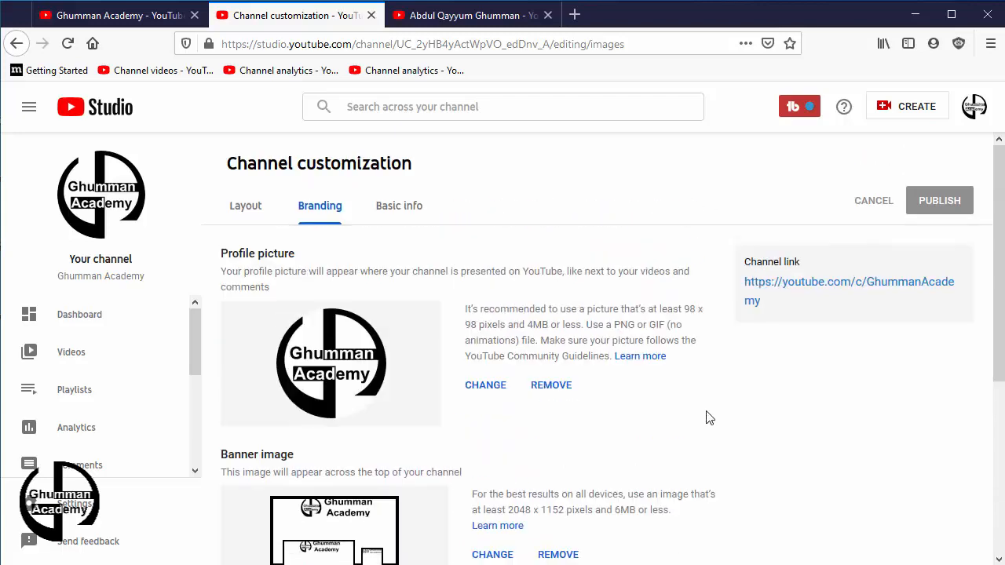
pyautogui.click(249, 215)
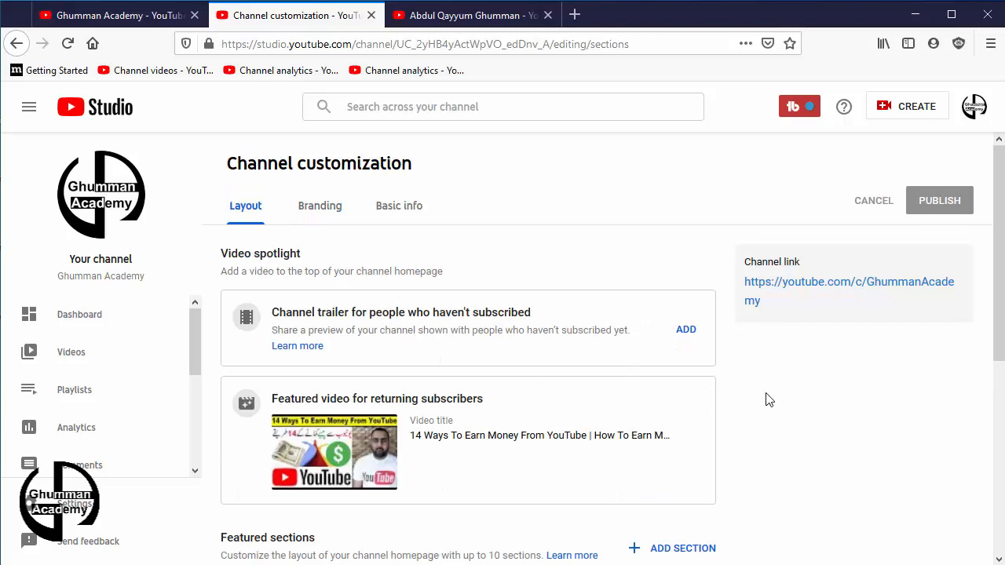
pyautogui.click(685, 331)
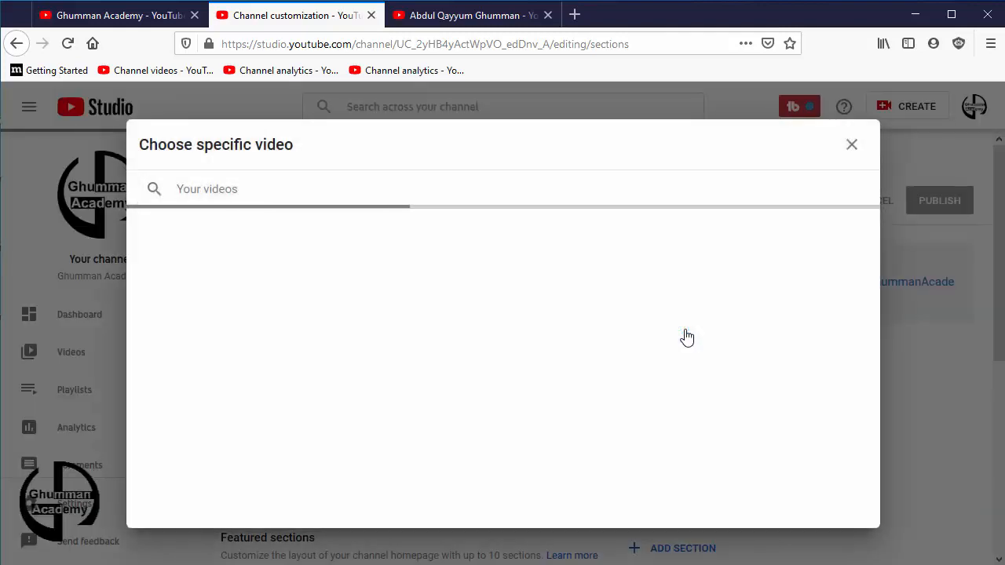
pyautogui.scroll(-10, 646, 291)
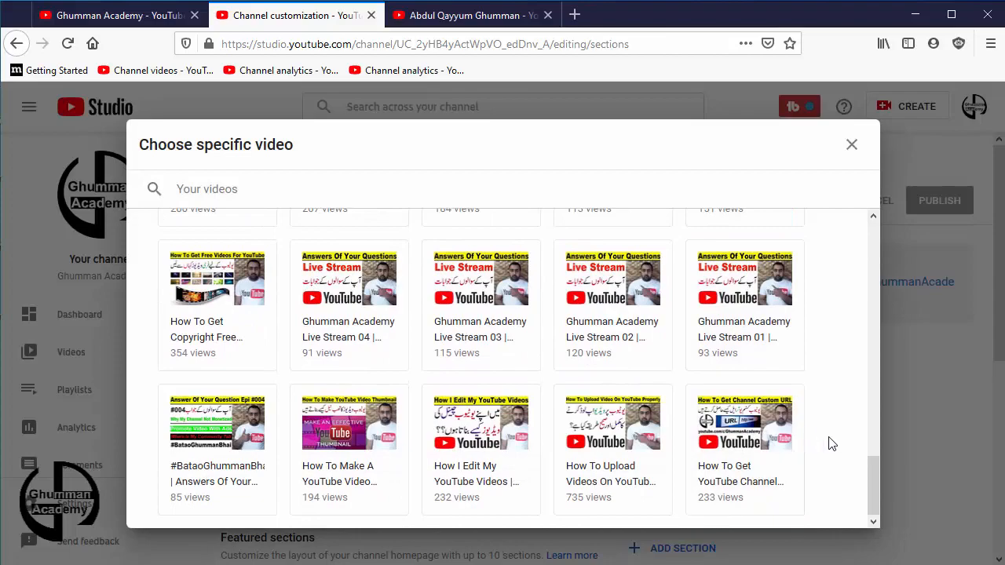
pyautogui.scroll(10, 826, 434)
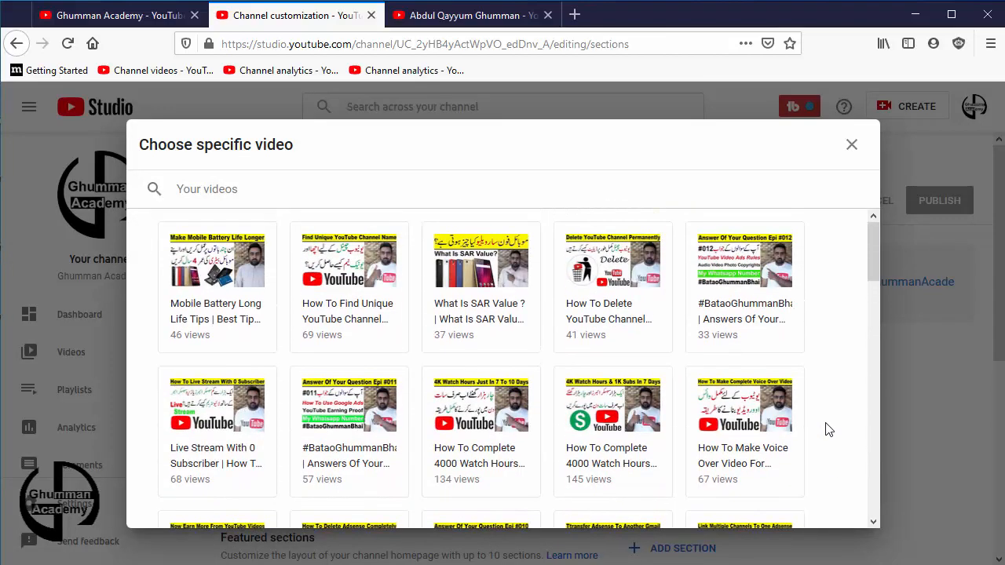
pyautogui.scroll(-10, 826, 430)
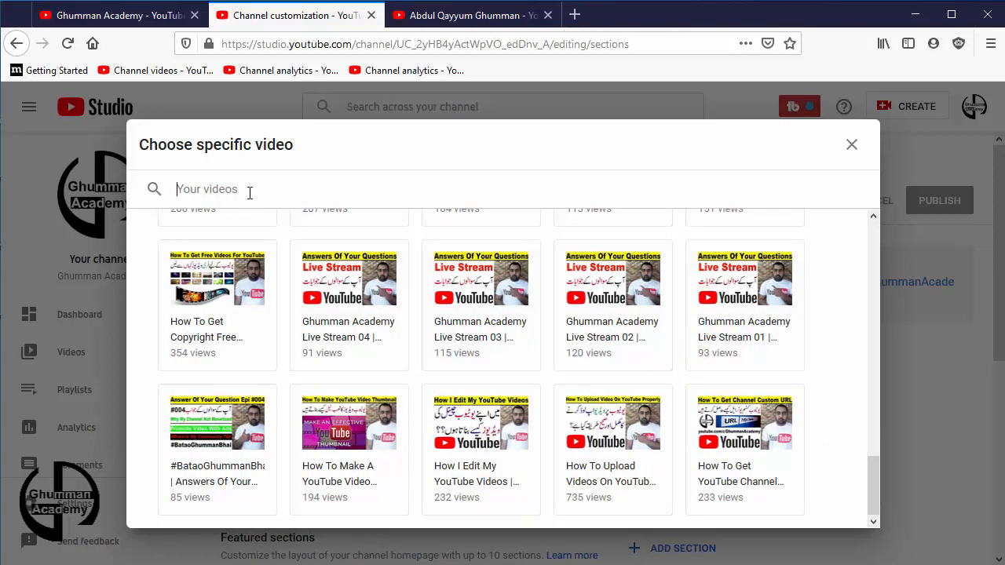
pyautogui.click(249, 191)
pyautogui.write('youtube')
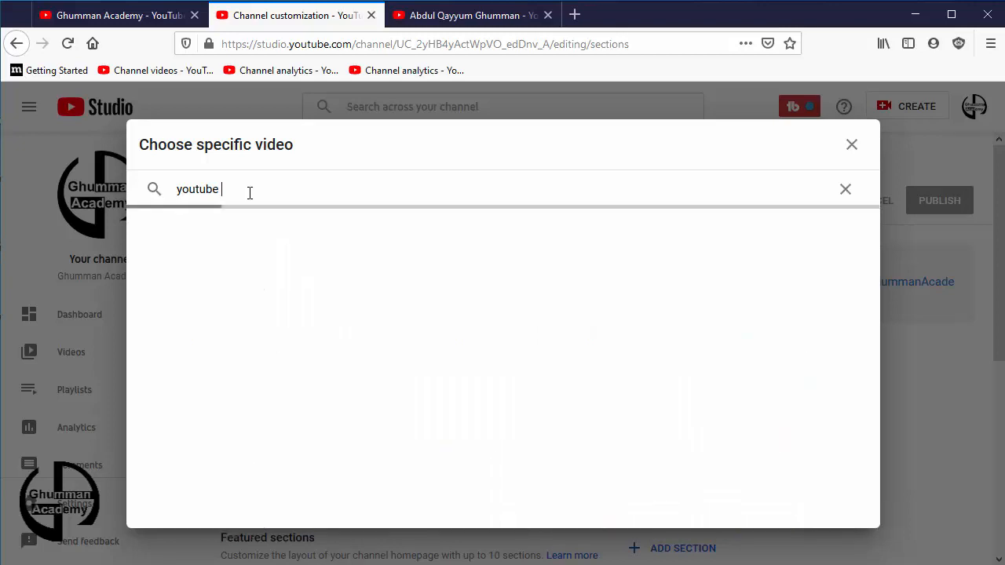
pyautogui.write('complete')
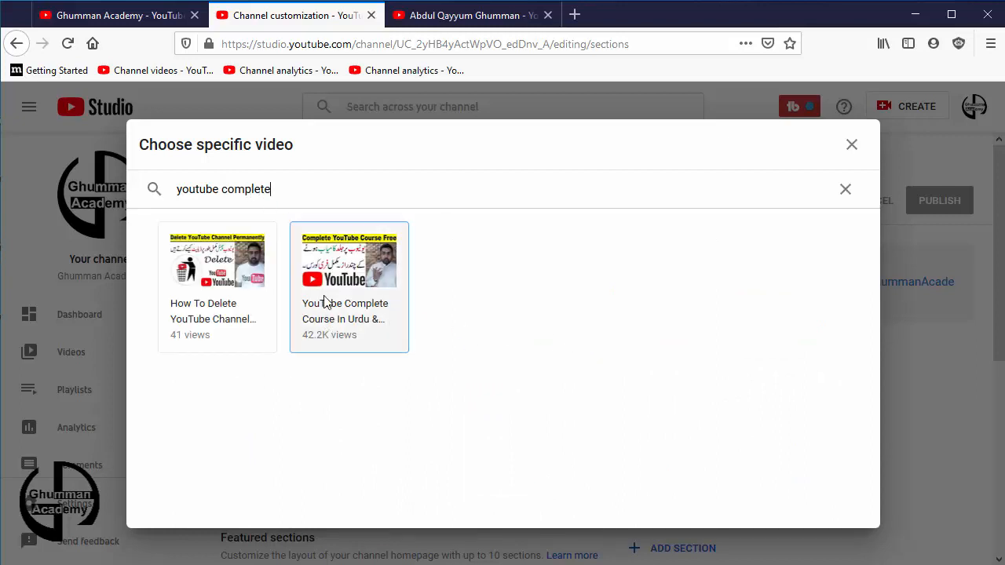
pyautogui.click(343, 264)
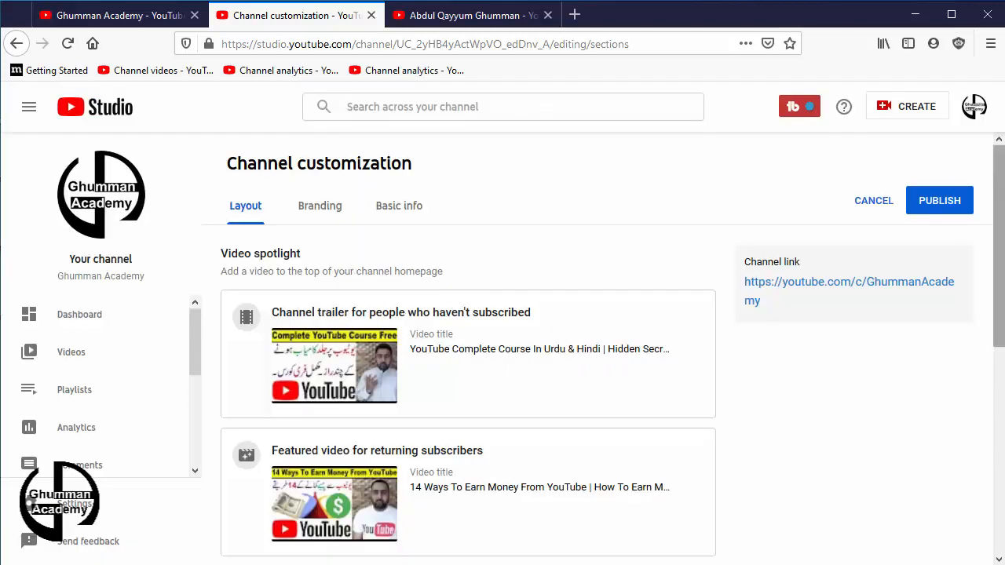
pyautogui.click(940, 203)
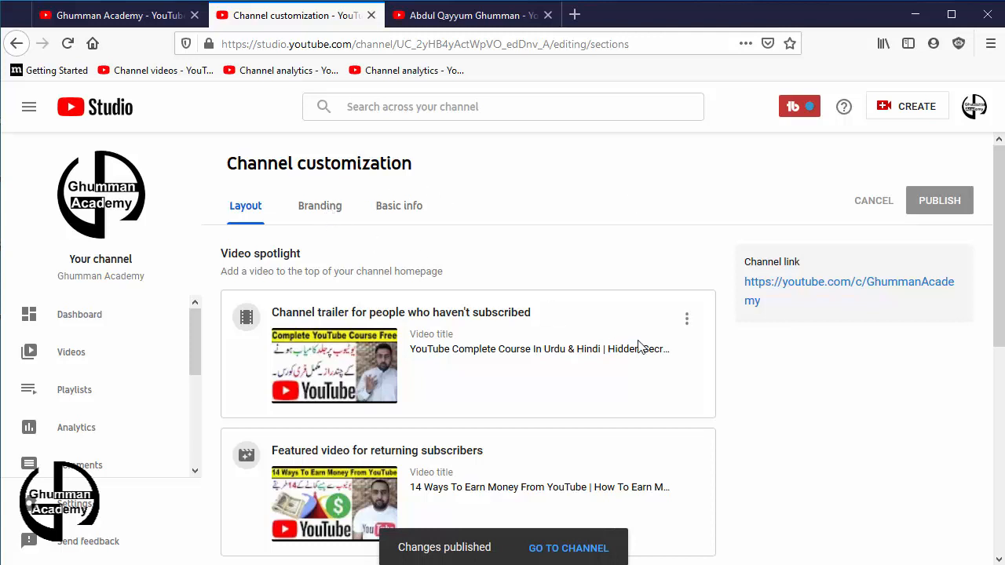
# Step: Start a new Single playlist featured section and switch the playlist chooser to any playlist on YouTube
pyautogui.scroll(-2, 551, 332)
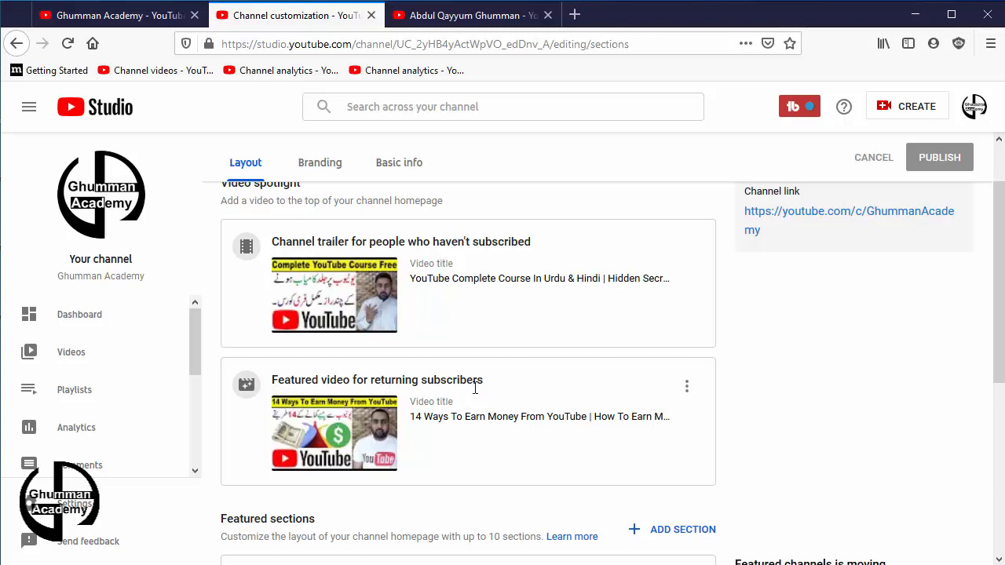
pyautogui.scroll(-3, 480, 398)
pyautogui.scroll(-3, 634, 390)
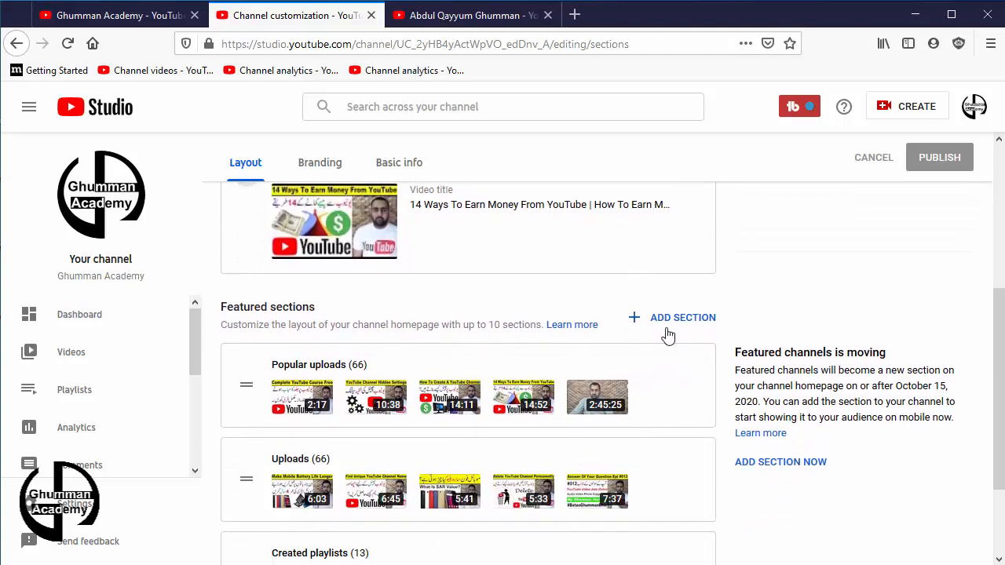
pyautogui.scroll(-1, 683, 332)
pyautogui.scroll(-1, 683, 331)
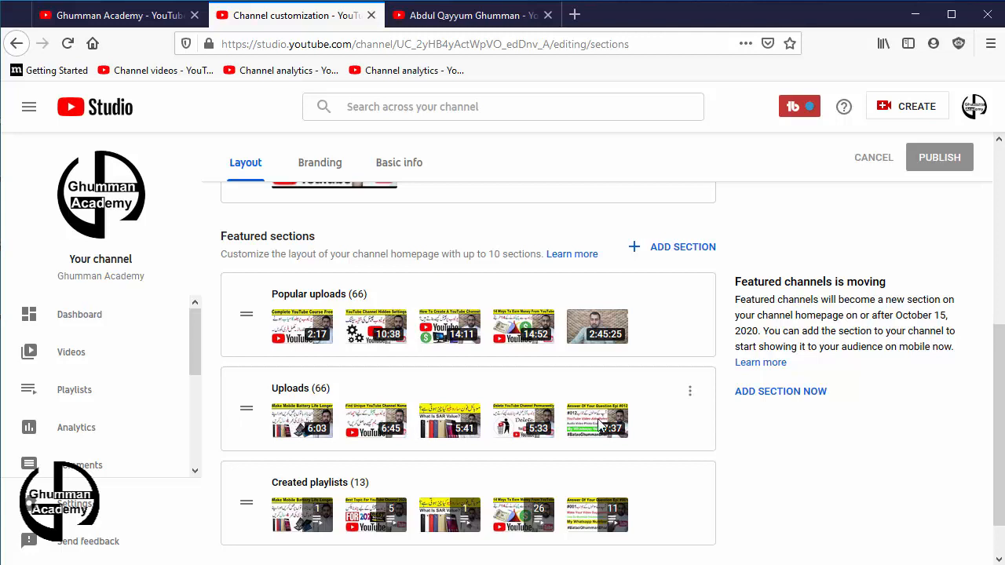
pyautogui.scroll(-1, 651, 377)
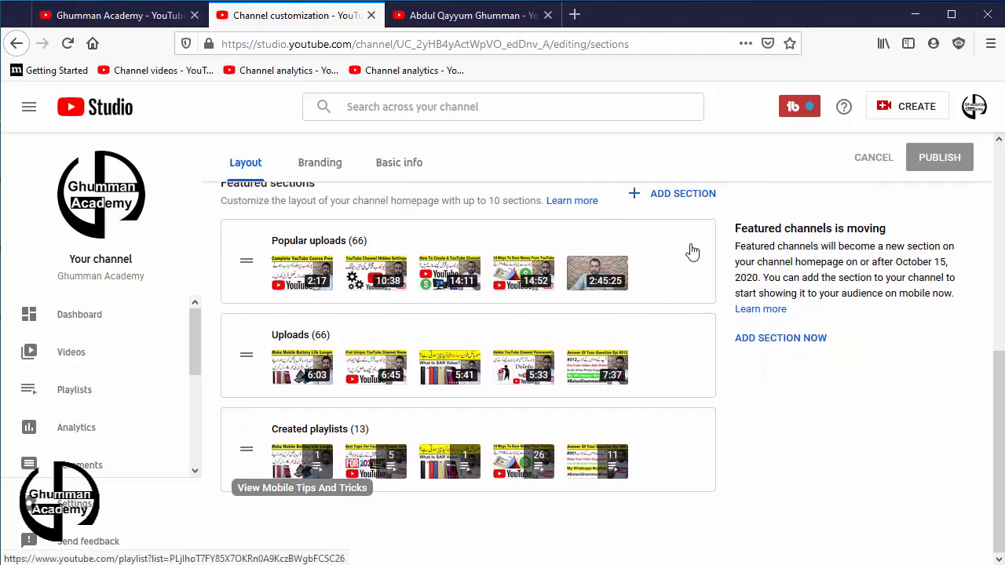
pyautogui.click(684, 203)
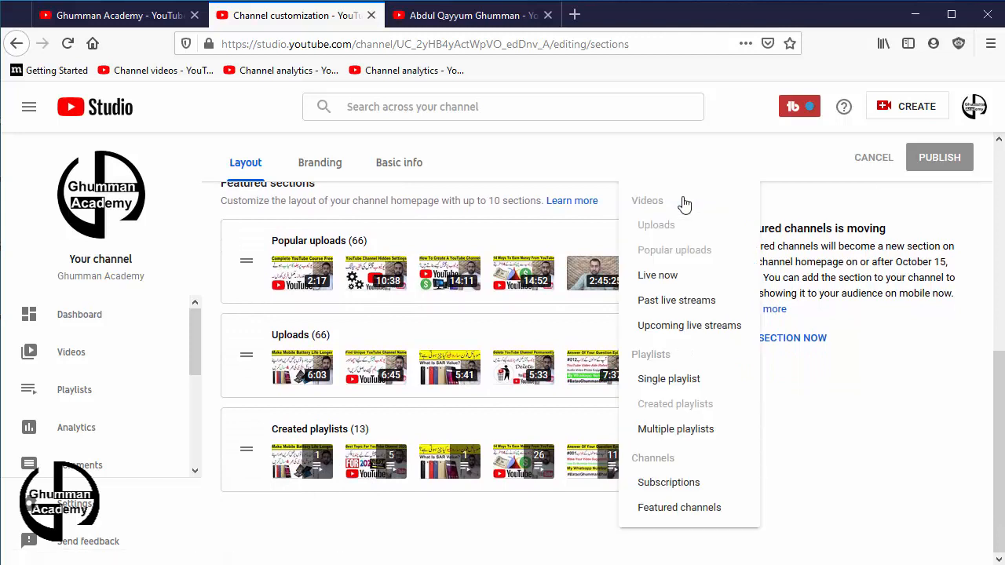
pyautogui.click(673, 385)
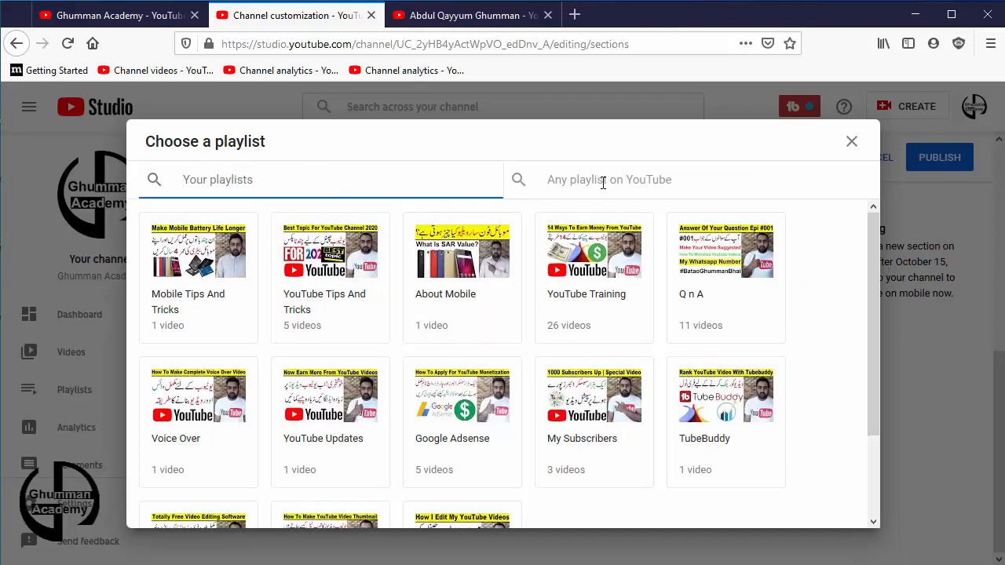
pyautogui.click(685, 180)
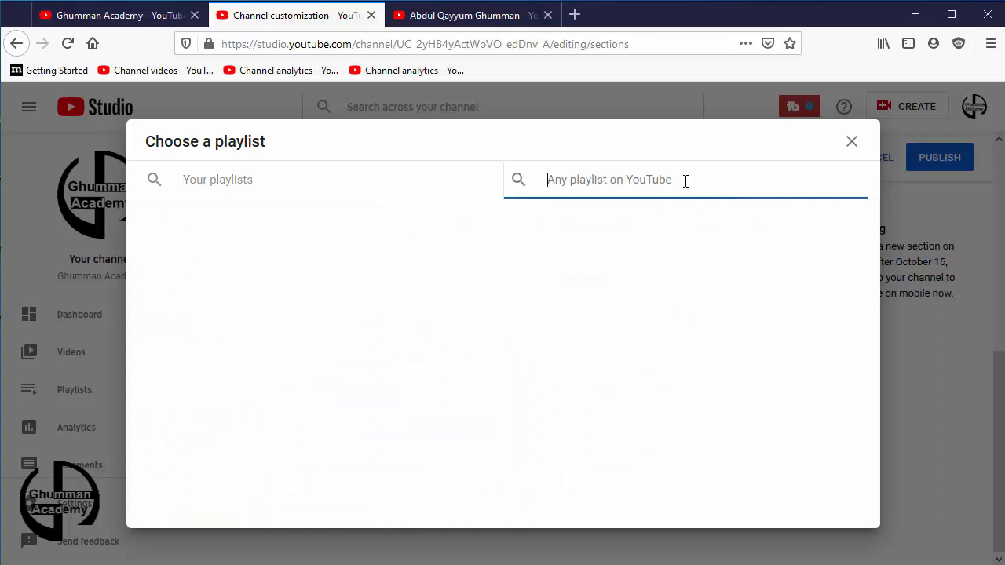
# Step: Copy the link of the "Tour #003, Kalam 2020" playlist from the other open channel's playlists
pyautogui.click(438, 15)
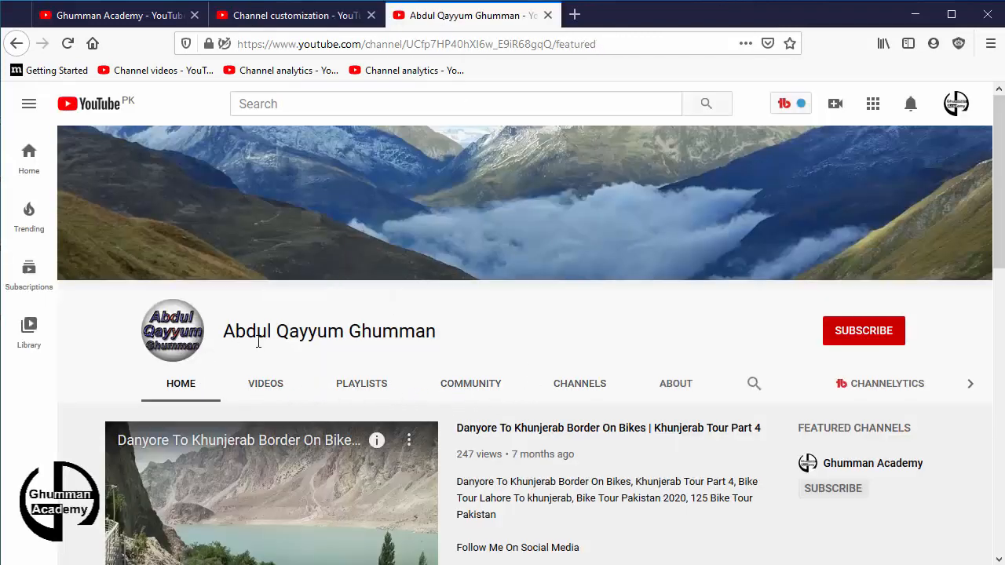
pyautogui.scroll(-2, 401, 339)
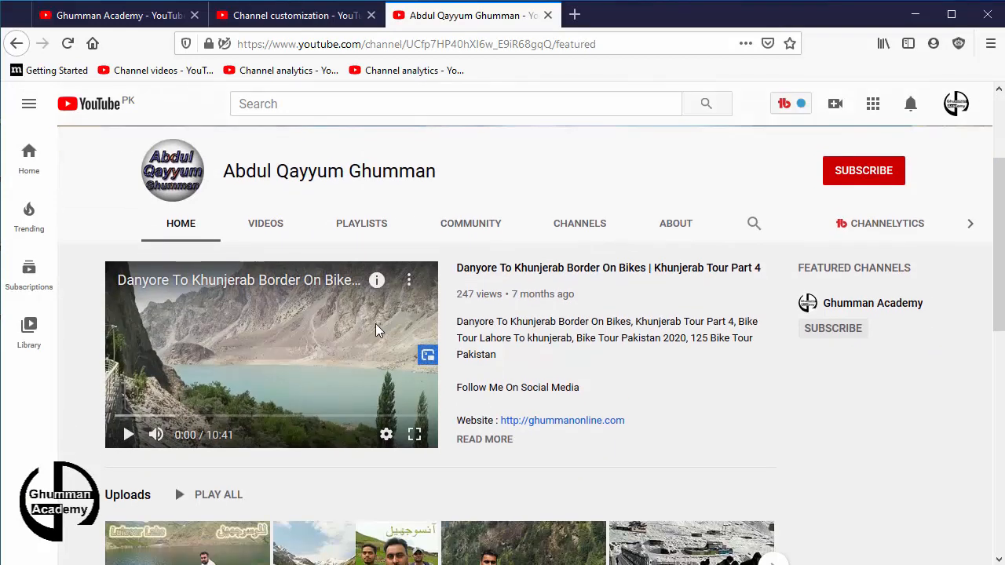
pyautogui.click(354, 234)
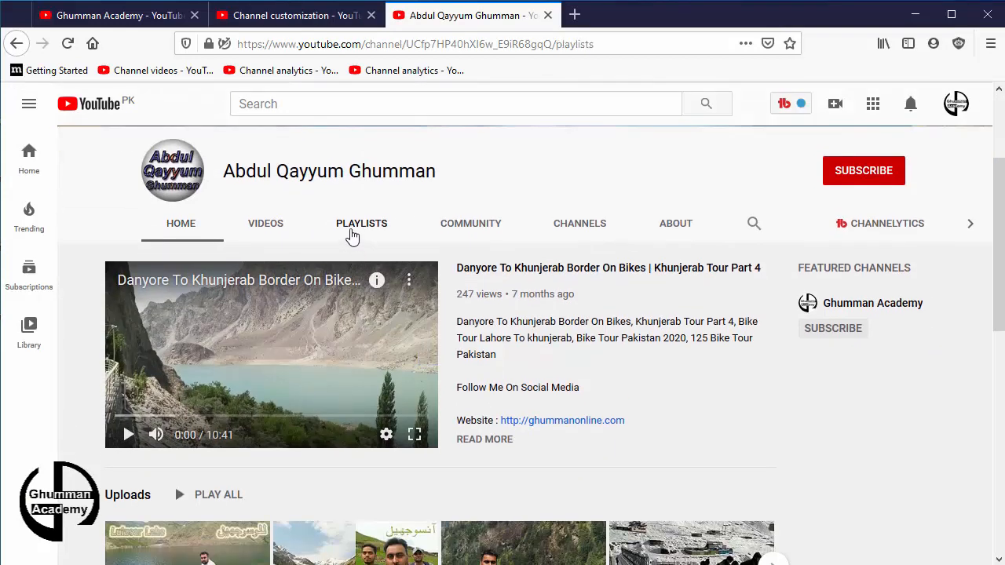
pyautogui.scroll(-3, 678, 386)
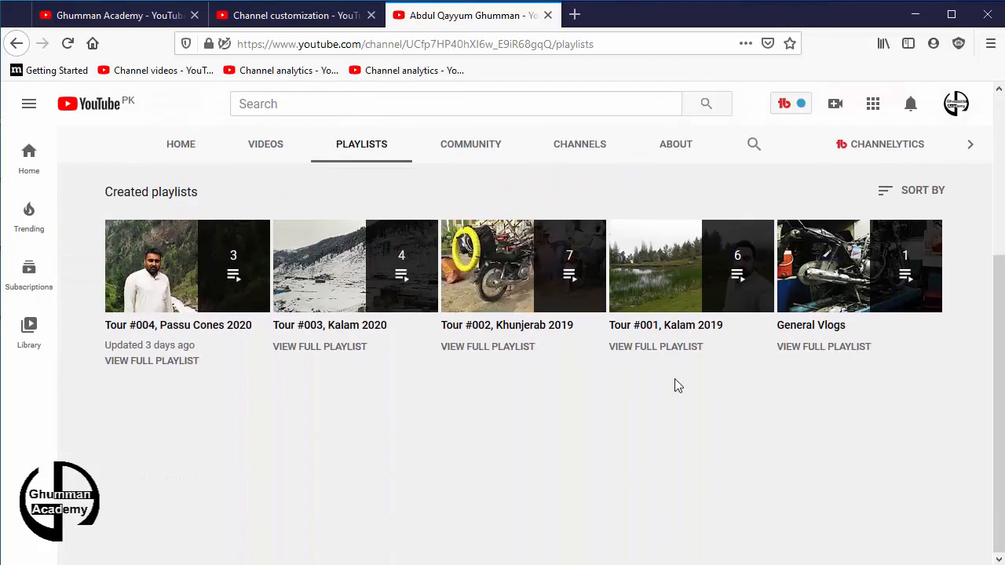
pyautogui.rightClick(311, 265)
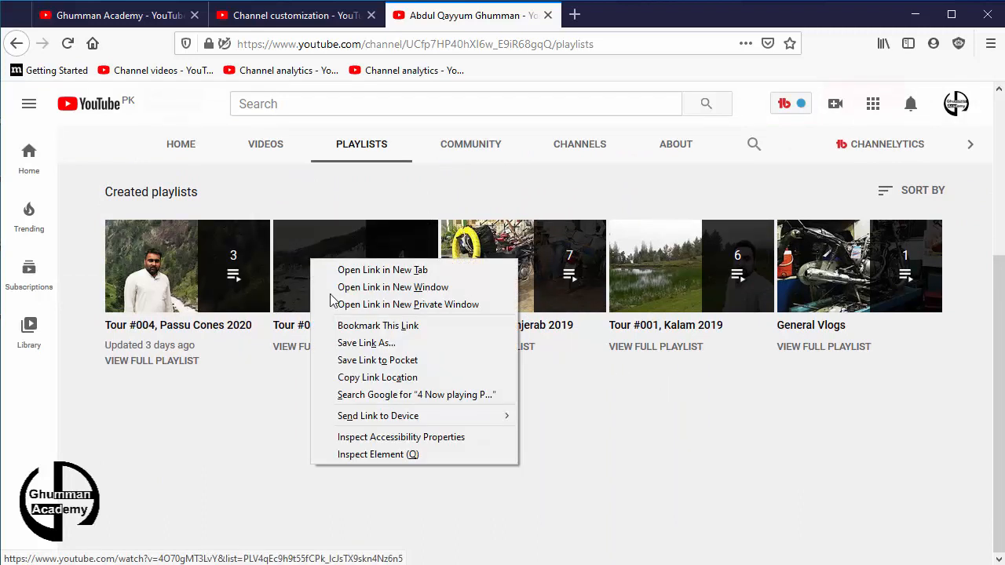
pyautogui.click(395, 378)
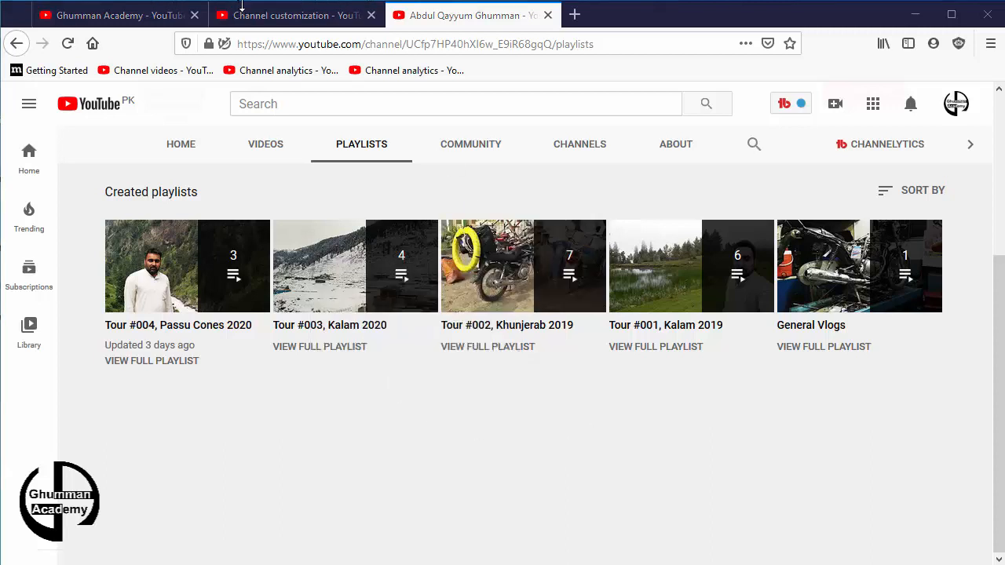
# Step: Back in Channel customization, paste the copied playlist link and add "Tour #003, Kalam 2020" as the single playlist section
pyautogui.click(273, 19)
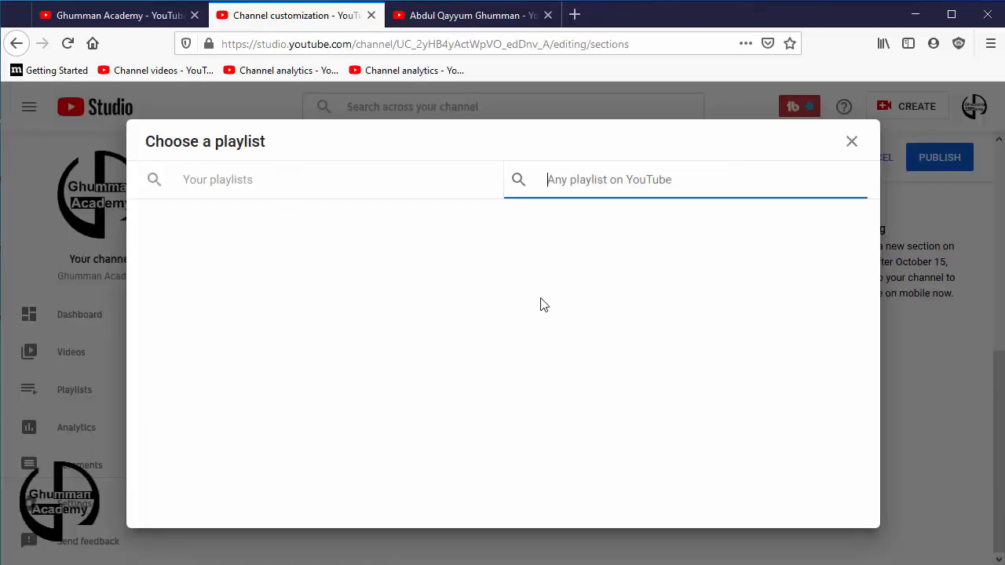
pyautogui.hotkey('ctrl', 'v')
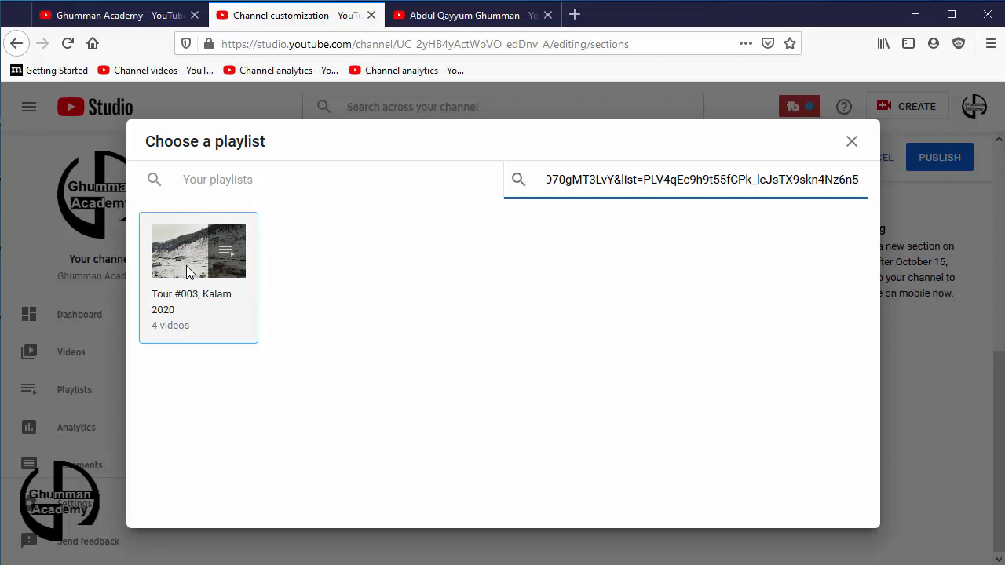
pyautogui.click(186, 265)
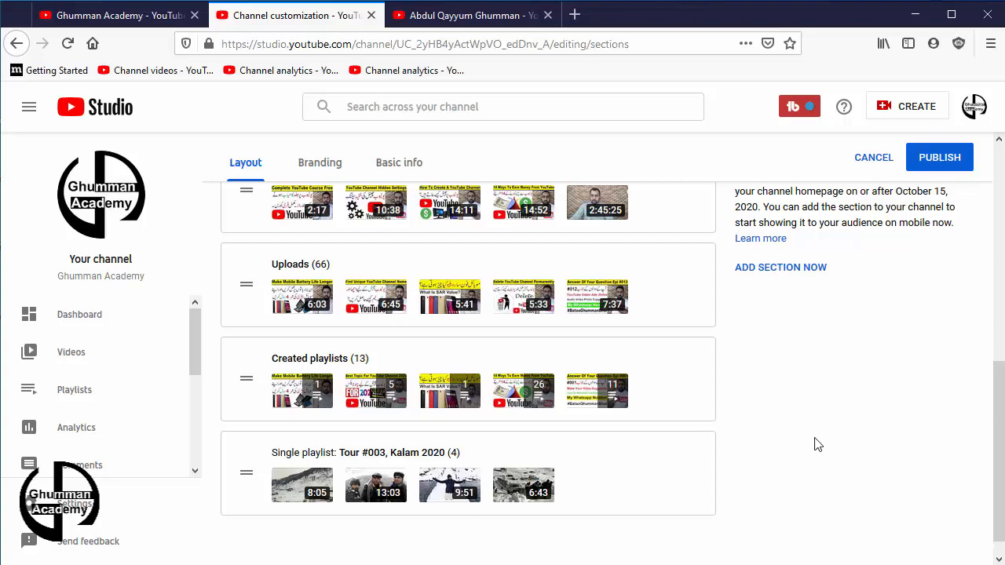
# Step: Start a new Featured channels section and enter the other open channel's name as its section title
pyautogui.scroll(4, 872, 343)
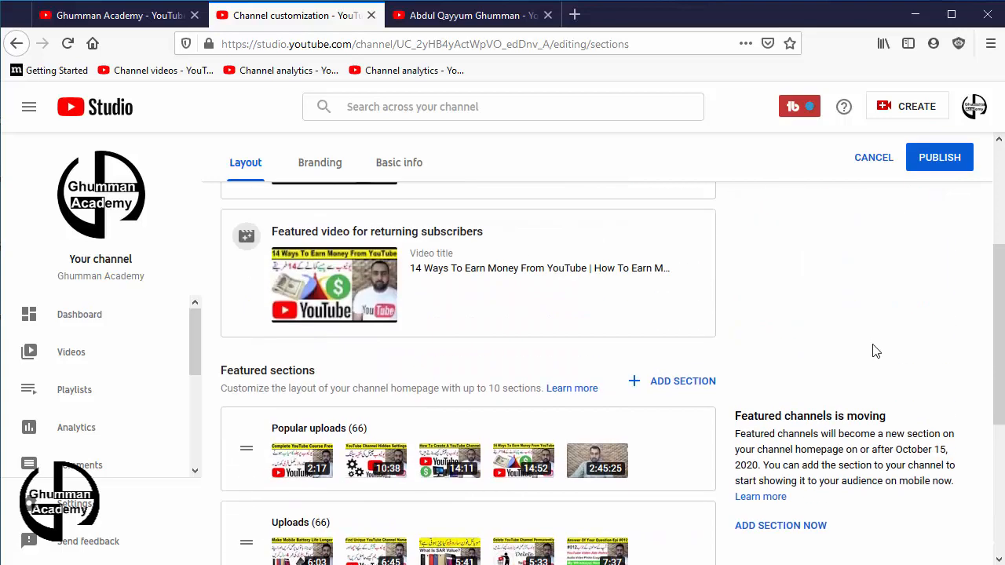
pyautogui.scroll(-2, 707, 424)
pyautogui.scroll(-2, 697, 406)
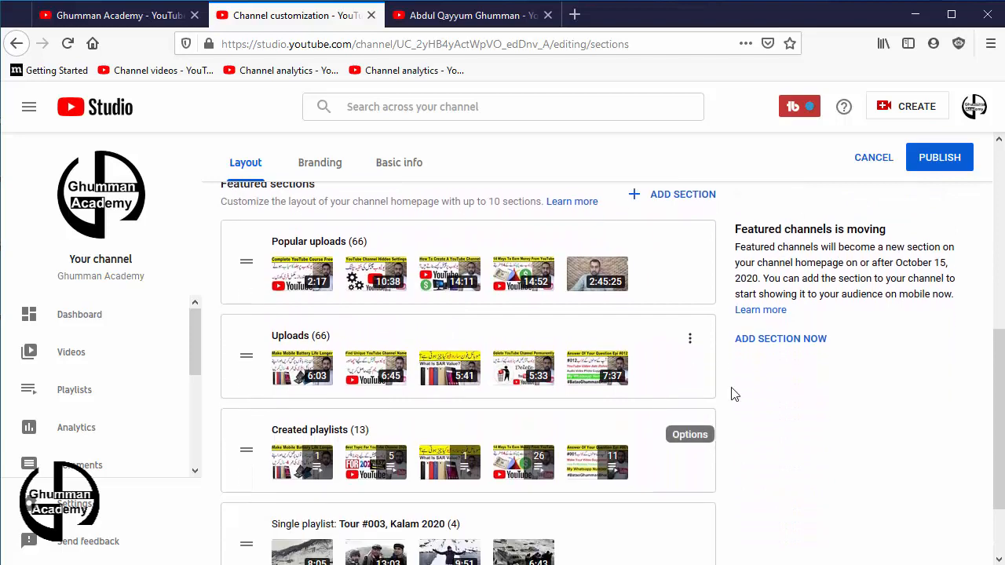
pyautogui.scroll(4, 695, 424)
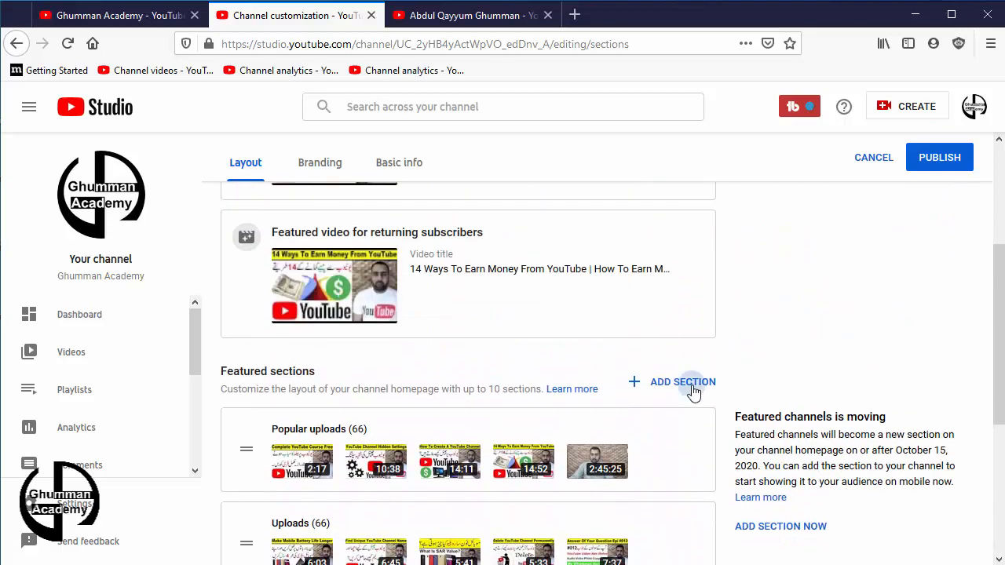
pyautogui.click(694, 387)
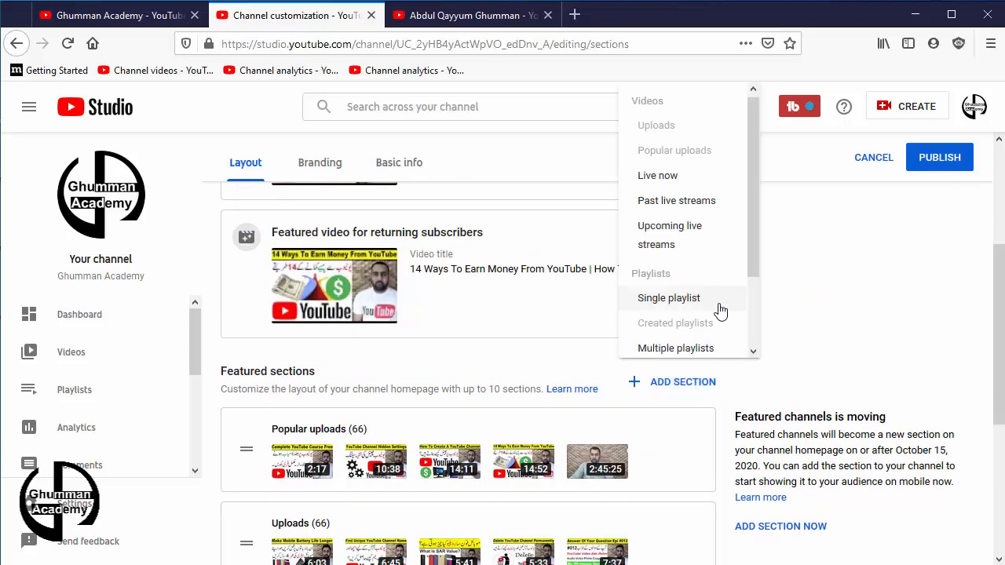
pyautogui.scroll(-2, 720, 299)
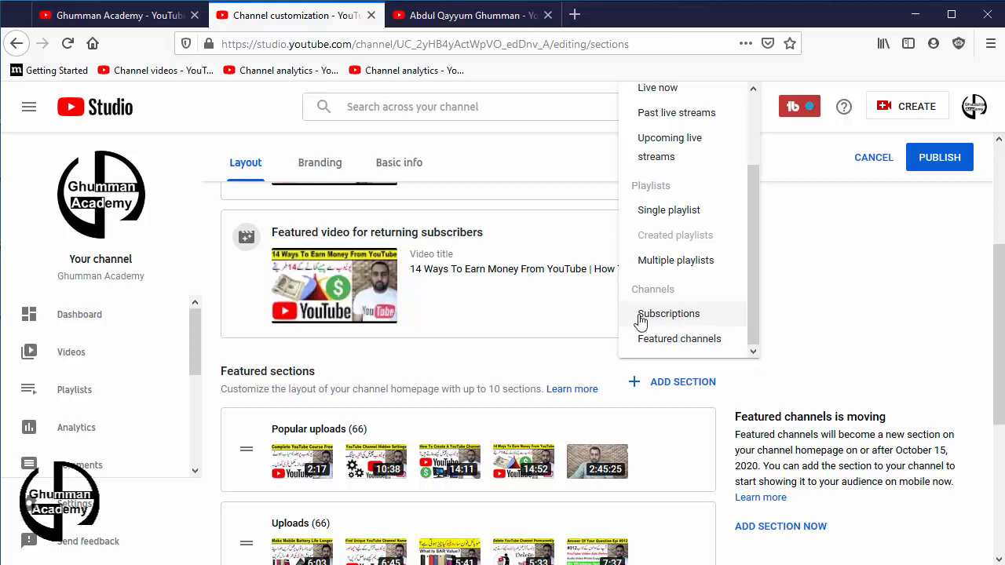
pyautogui.click(695, 344)
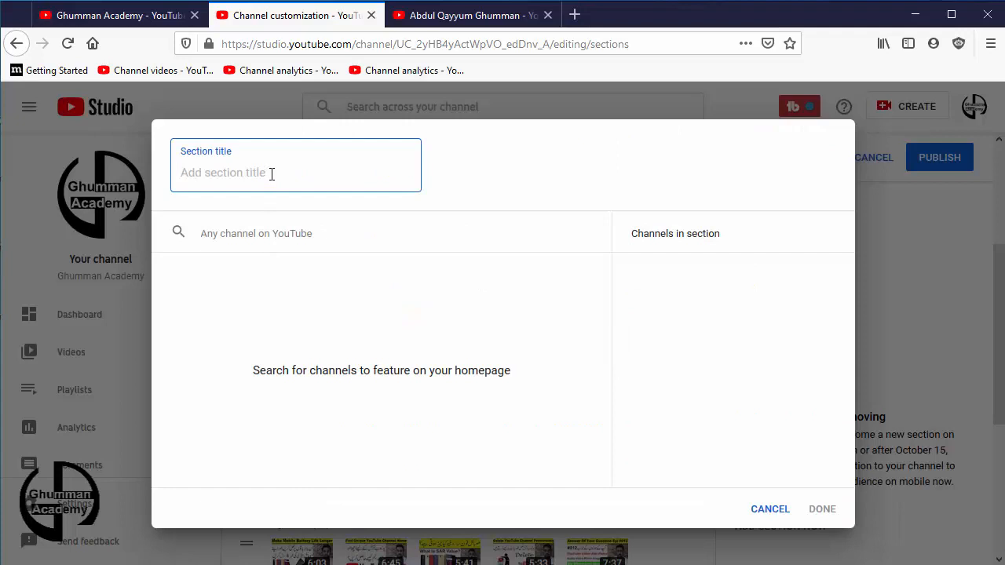
pyautogui.write('Abdul Qay')
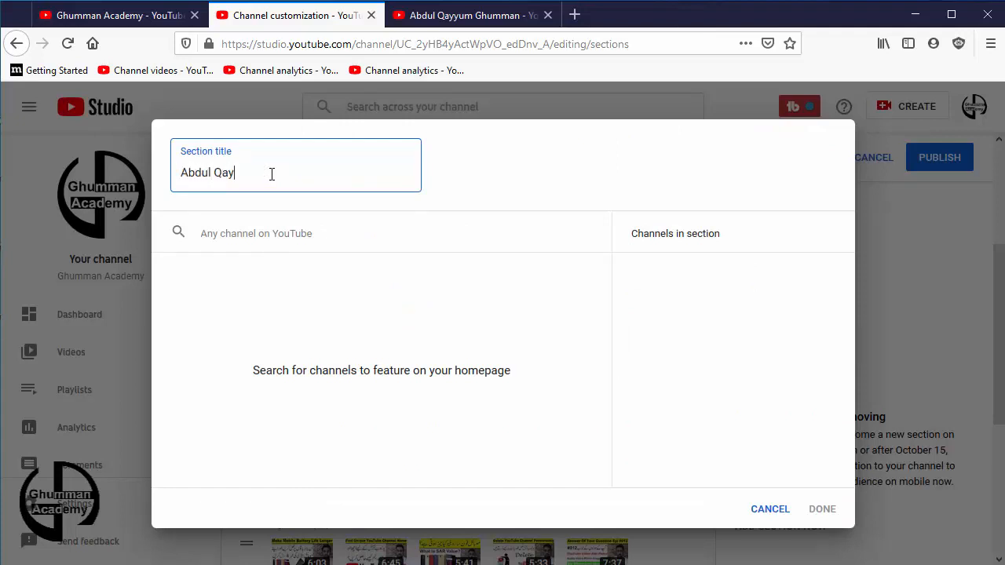
pyautogui.write('yum Ghumman')
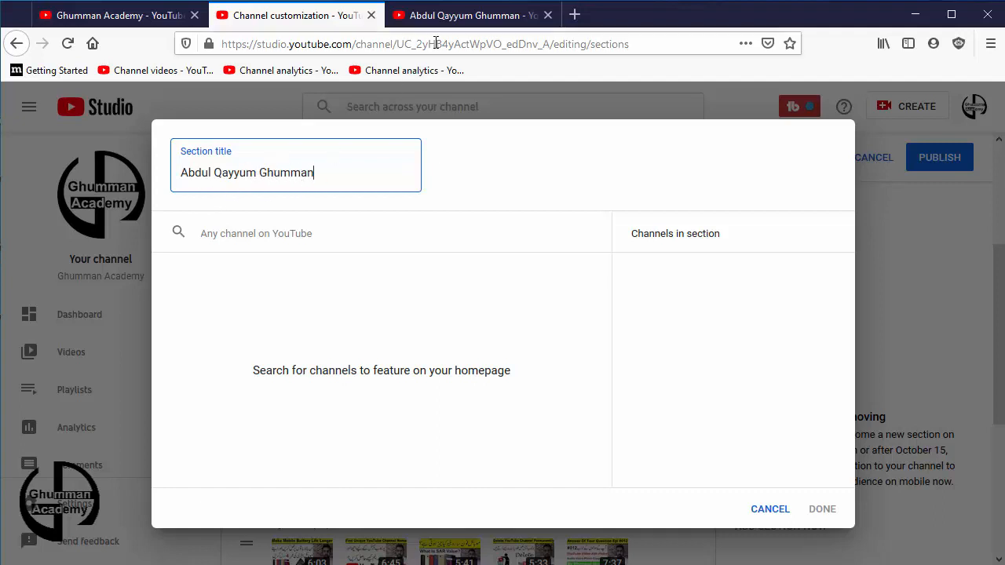
# Step: Open the other channel's home page and copy its channel link without the "/featured" ending
pyautogui.click(452, 22)
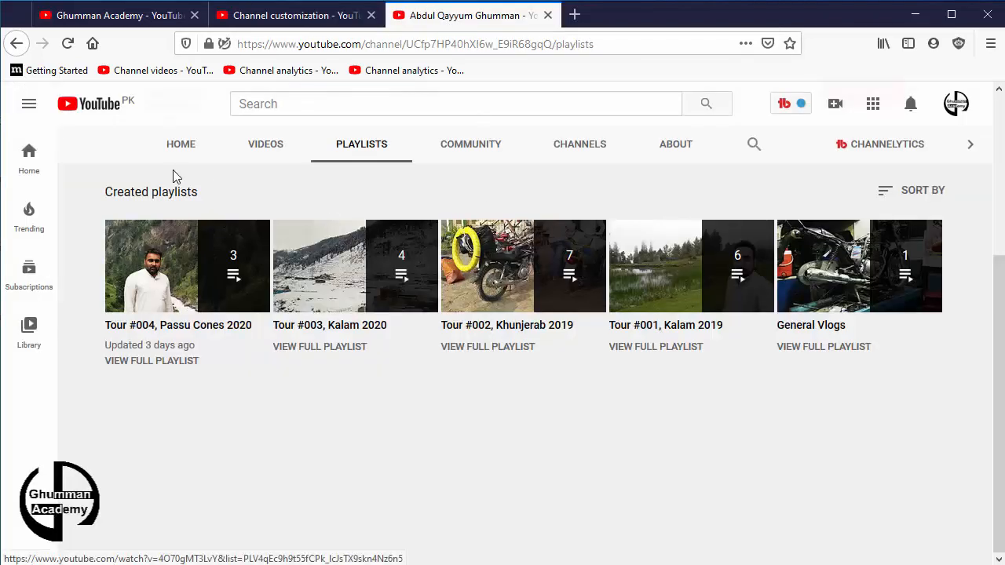
pyautogui.click(192, 149)
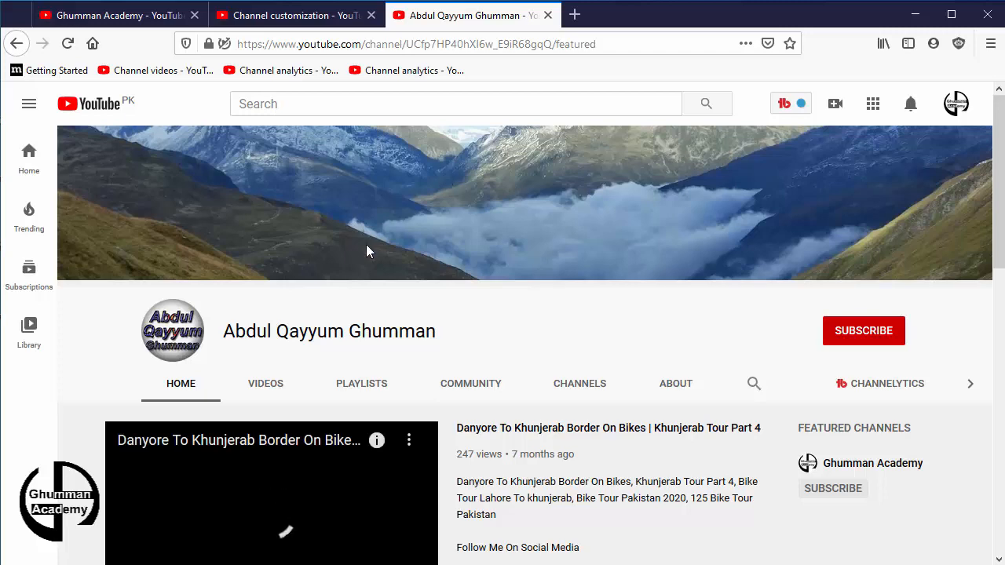
pyautogui.scroll(-2, 211, 421)
pyautogui.scroll(-2, 210, 421)
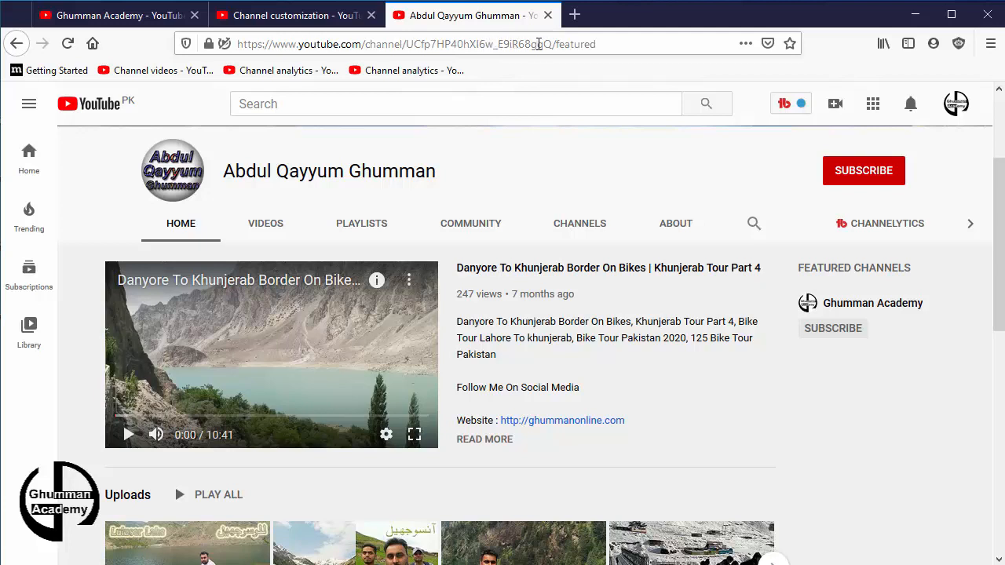
pyautogui.moveTo(551, 45); pyautogui.dragTo(216, 50)
pyautogui.hotkey('ctrl', 'c')
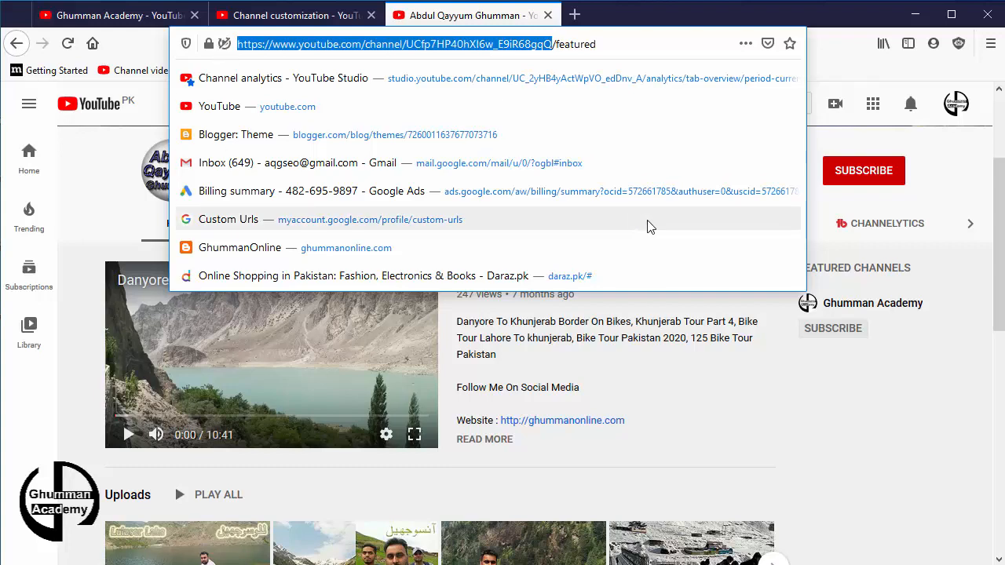
# Step: Back in Channel customization, find the channel with the copied link, select it and finish the featured channels section
pyautogui.click(306, 17)
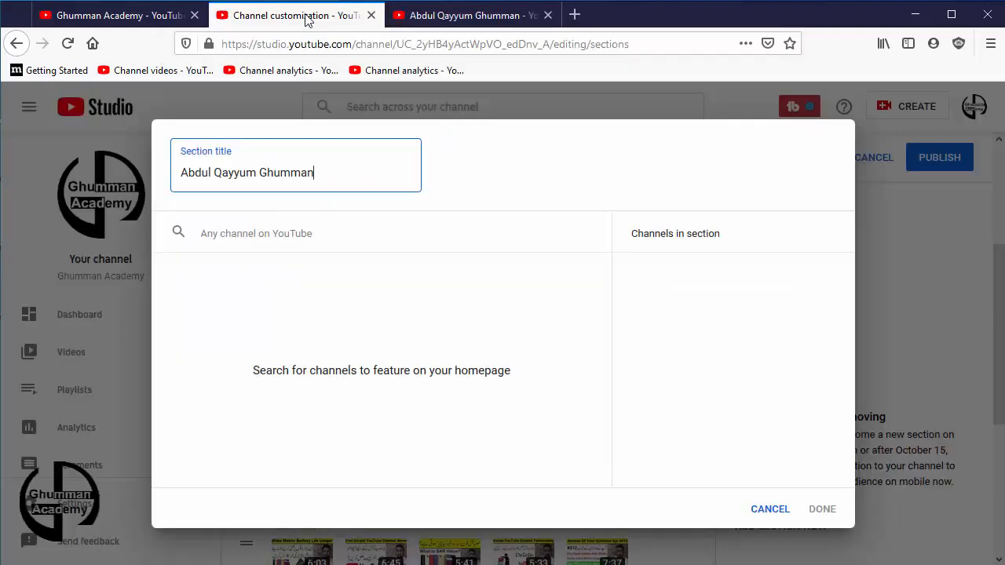
pyautogui.click(374, 238)
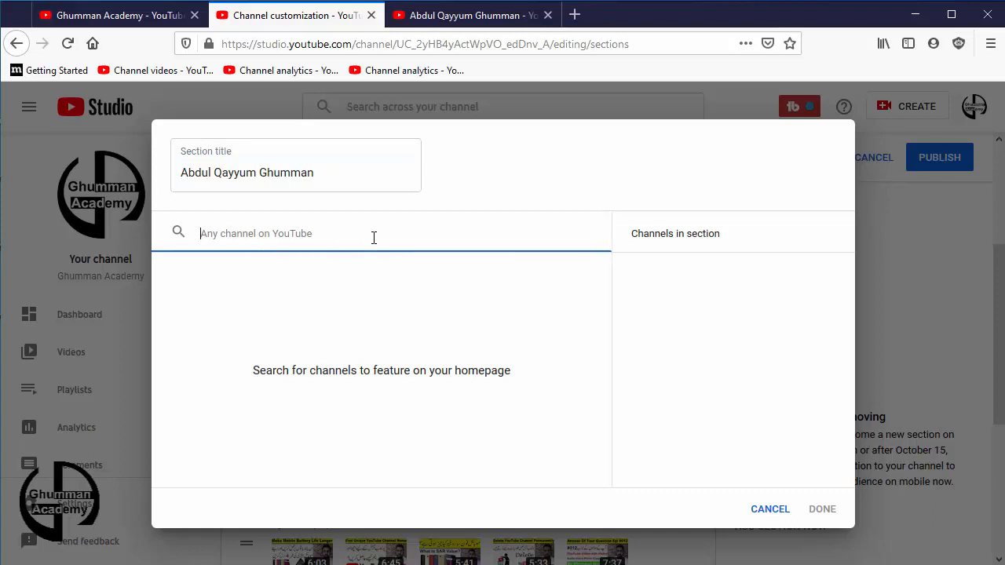
pyautogui.hotkey('ctrl', 'v')
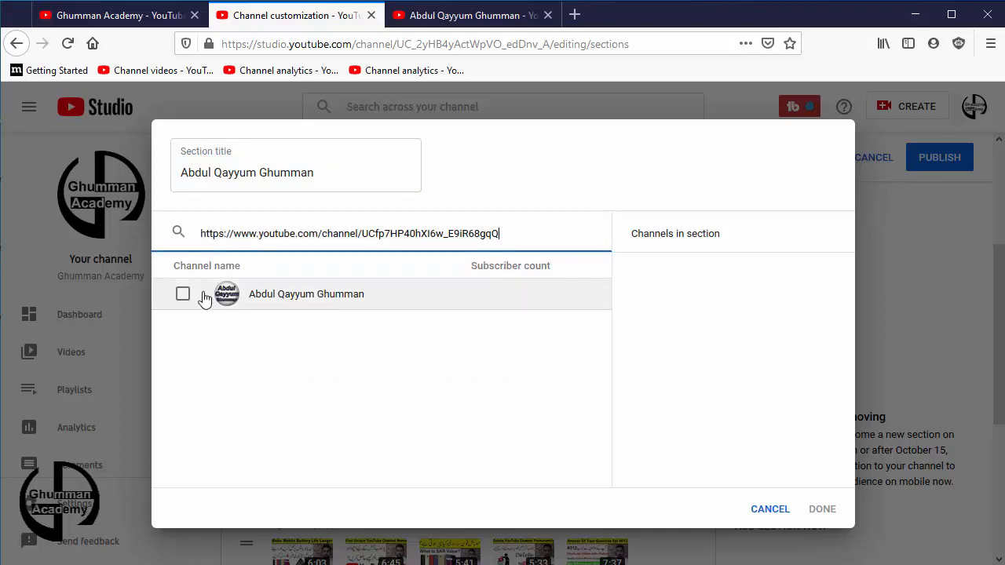
pyautogui.click(182, 293)
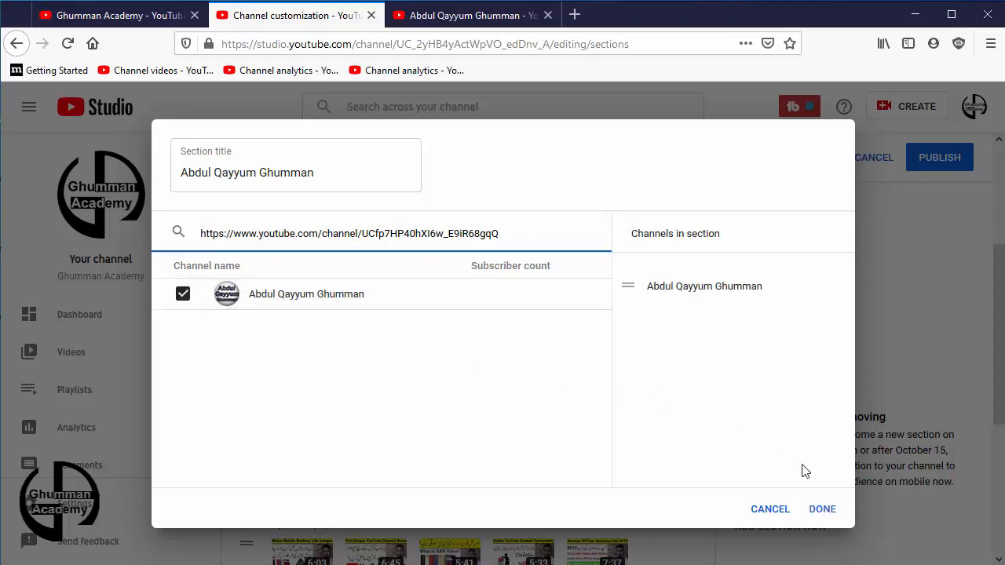
pyautogui.click(822, 510)
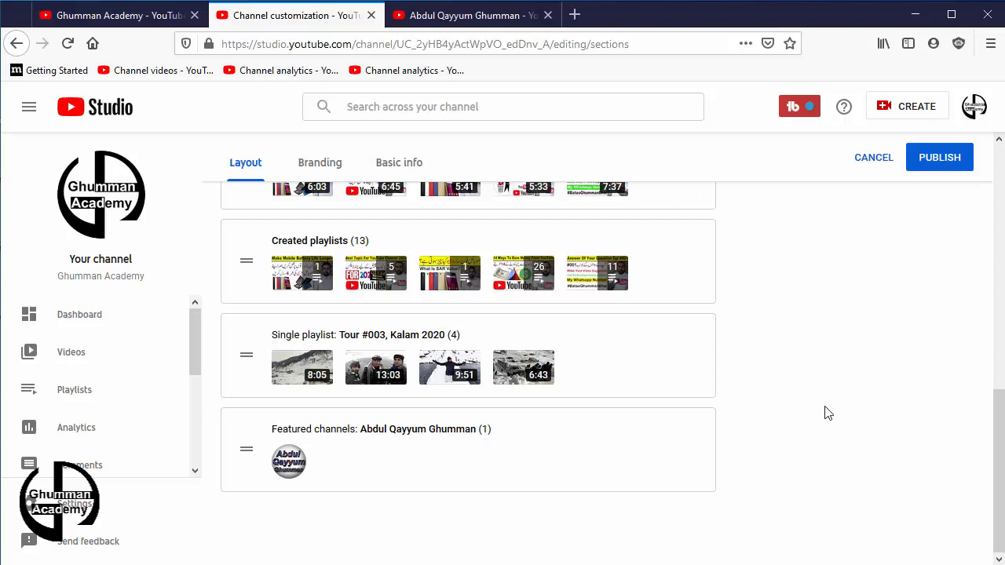
# Step: Add a Live now section to the channel's featured sections
pyautogui.scroll(4, 827, 399)
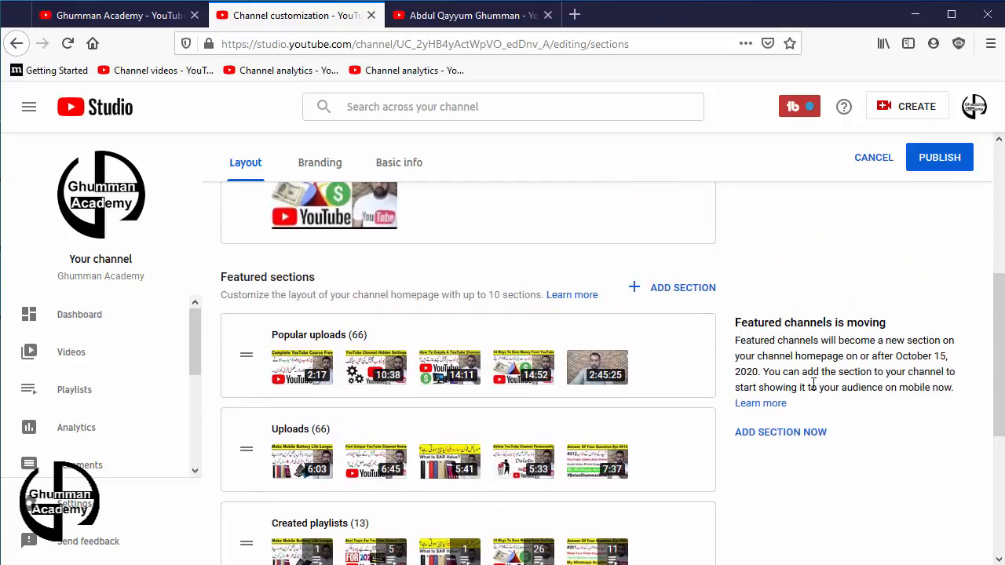
pyautogui.click(694, 289)
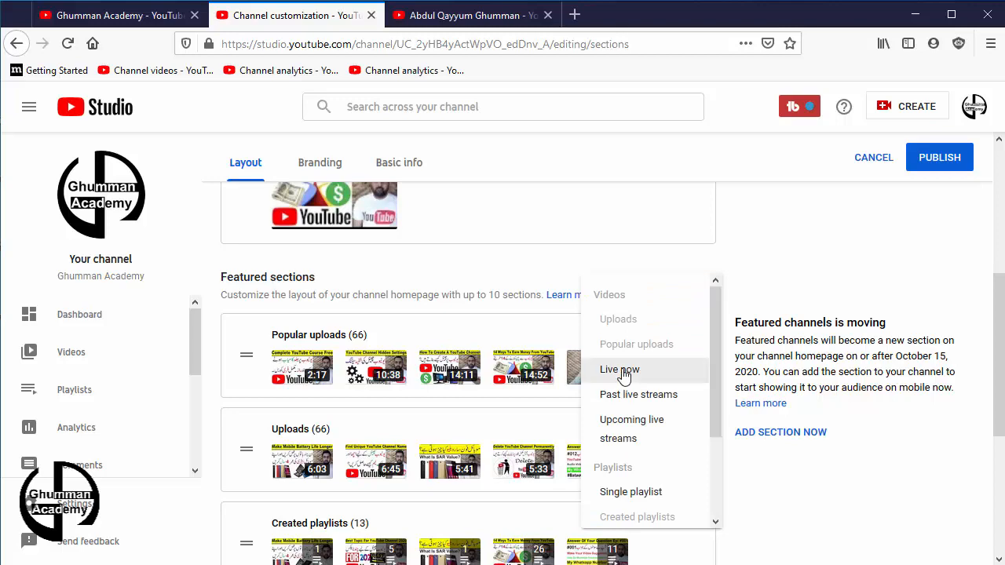
pyautogui.click(643, 371)
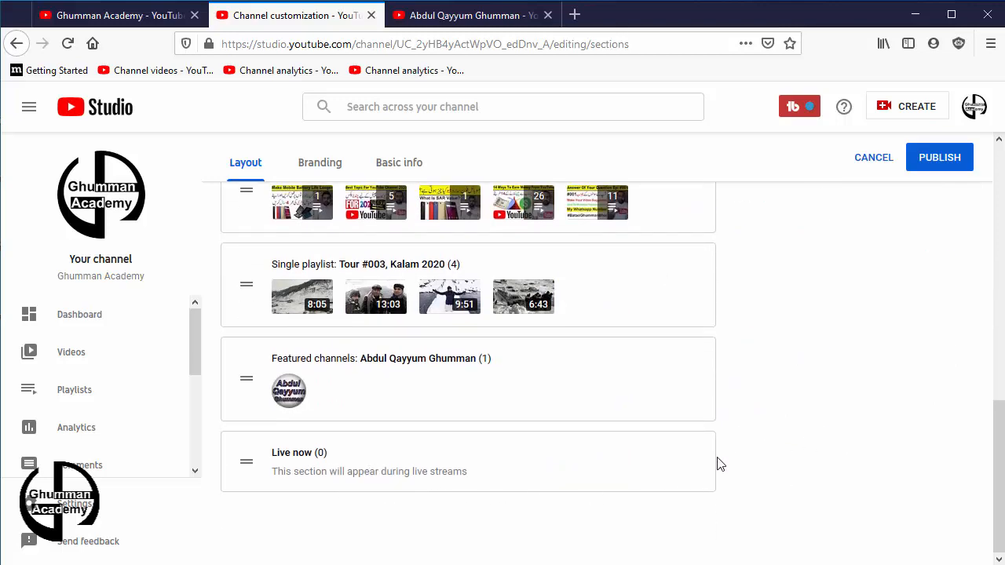
pyautogui.click(691, 455)
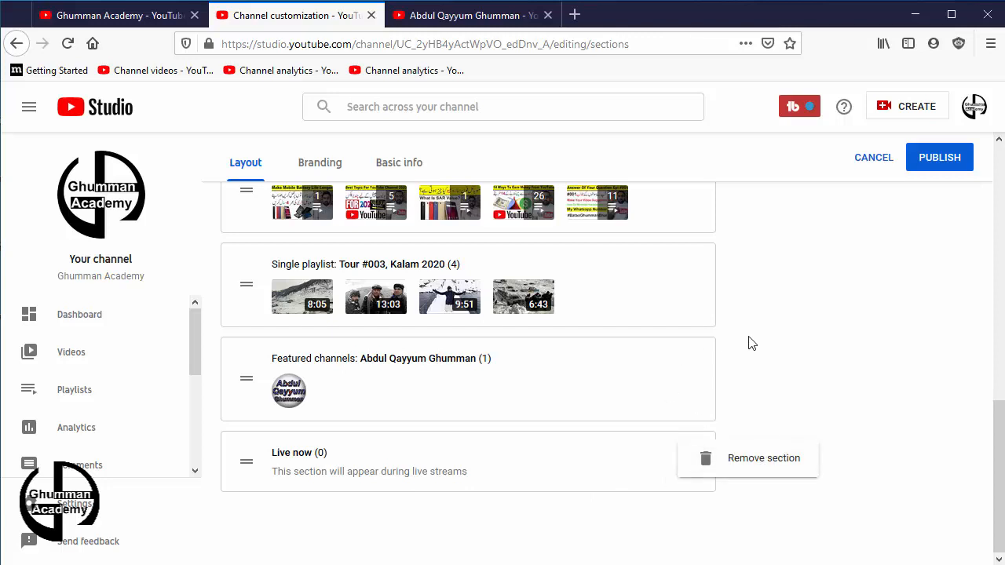
pyautogui.click(813, 345)
# Step: Review the featured sections in the channel layout, including the order of the playlist, featured channels and Live now sections
pyautogui.scroll(3, 812, 345)
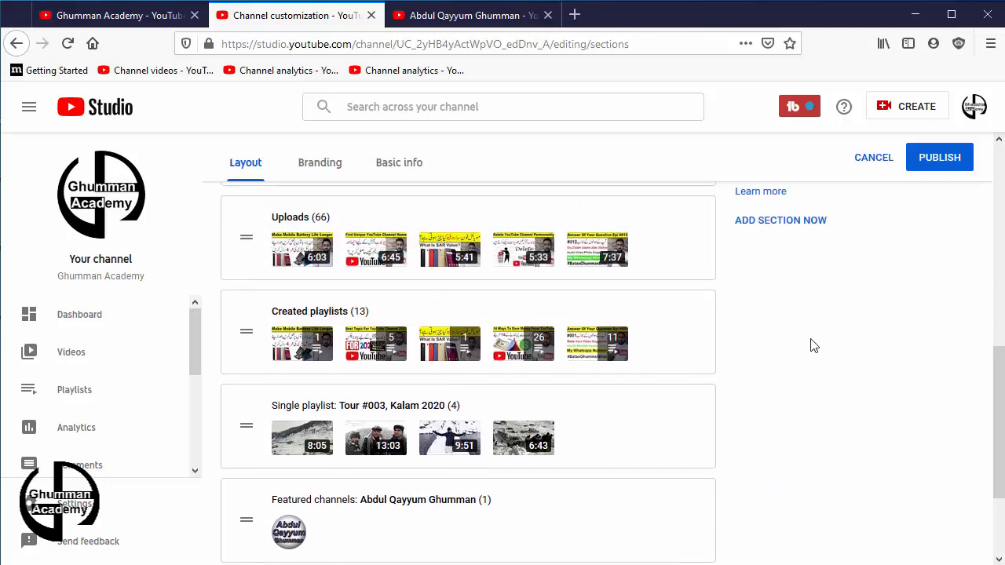
pyautogui.scroll(-3, 812, 345)
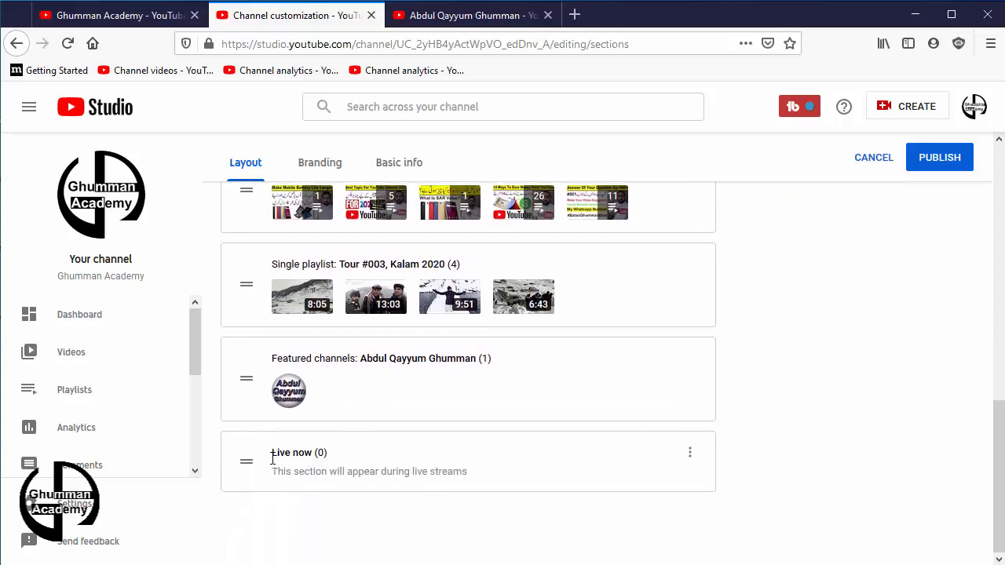
pyautogui.moveTo(257, 420); pyautogui.dragTo(243, 503)
pyautogui.scroll(2, 807, 416)
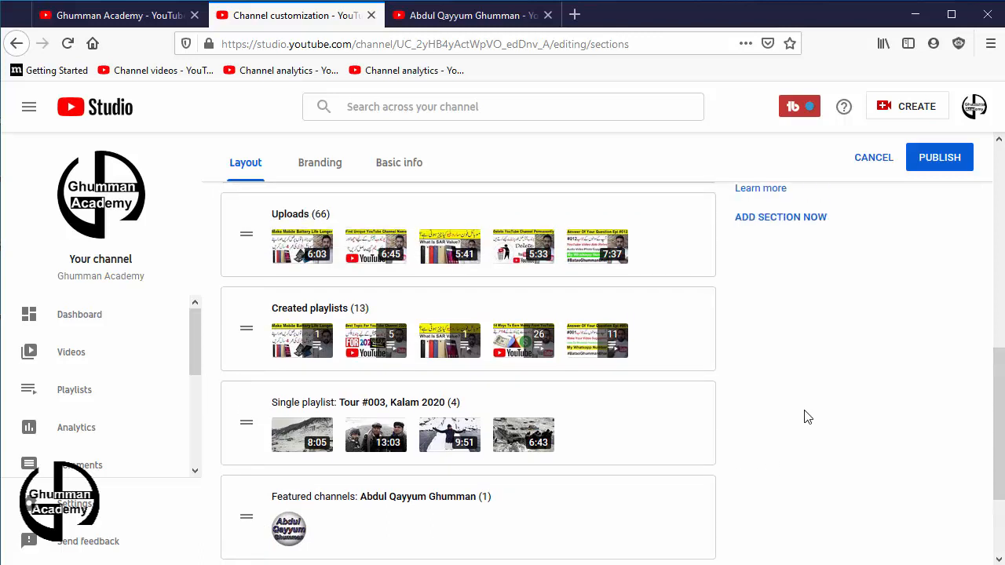
pyautogui.scroll(-2, 807, 417)
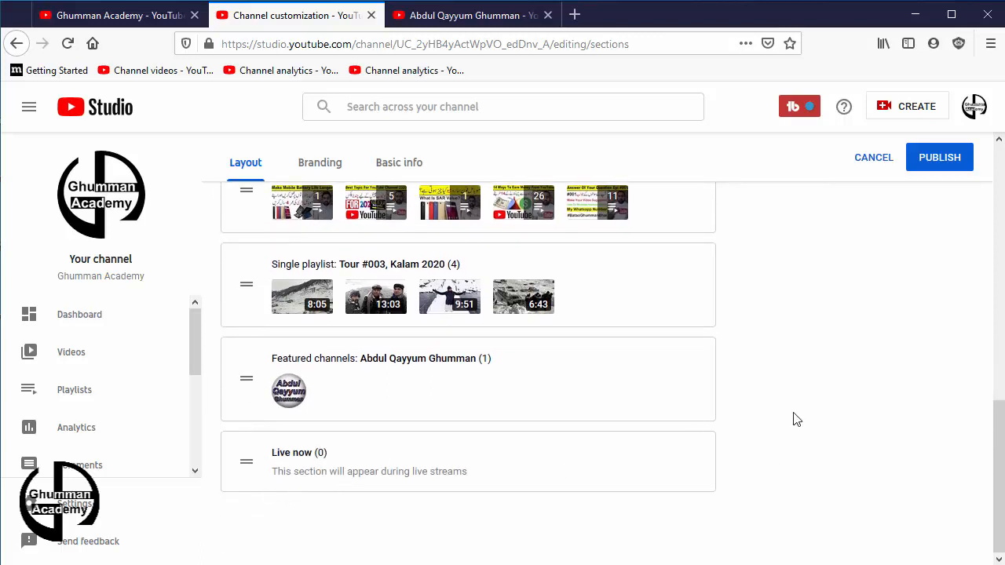
pyautogui.scroll(4, 792, 420)
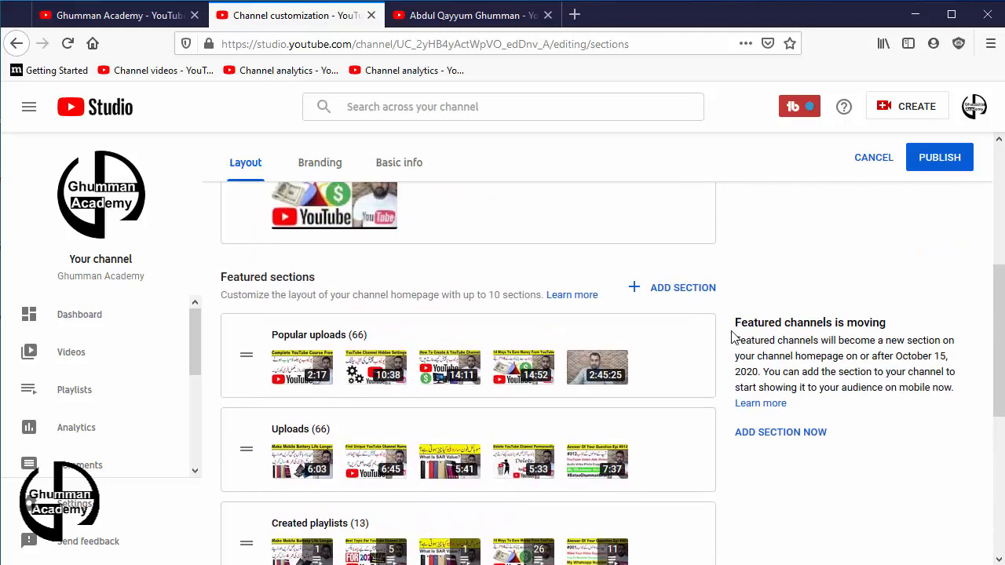
pyautogui.scroll(6, 731, 336)
pyautogui.scroll(-5, 708, 417)
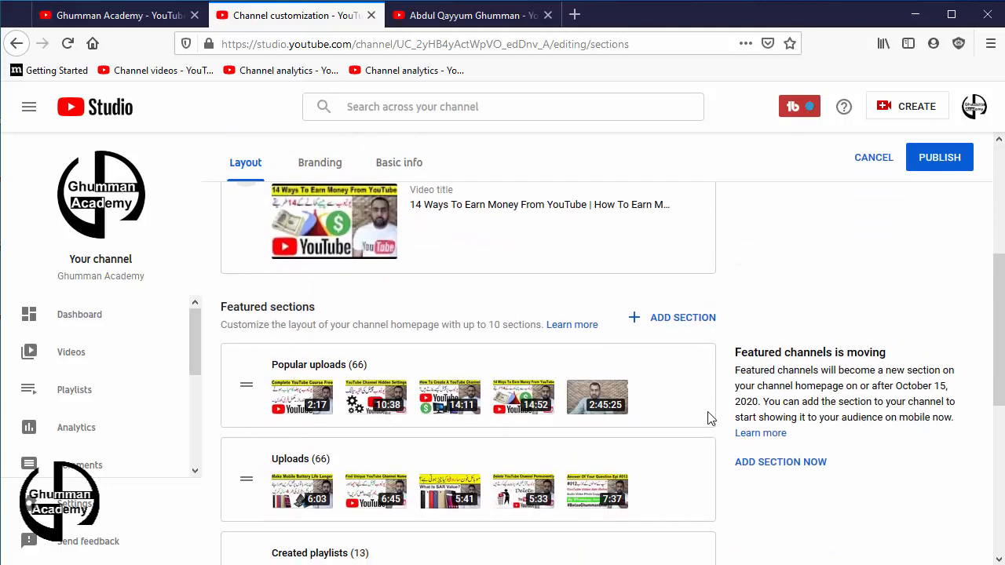
# Step: Check the remaining section types without adding one, and publish the channel layout changes
pyautogui.click(682, 328)
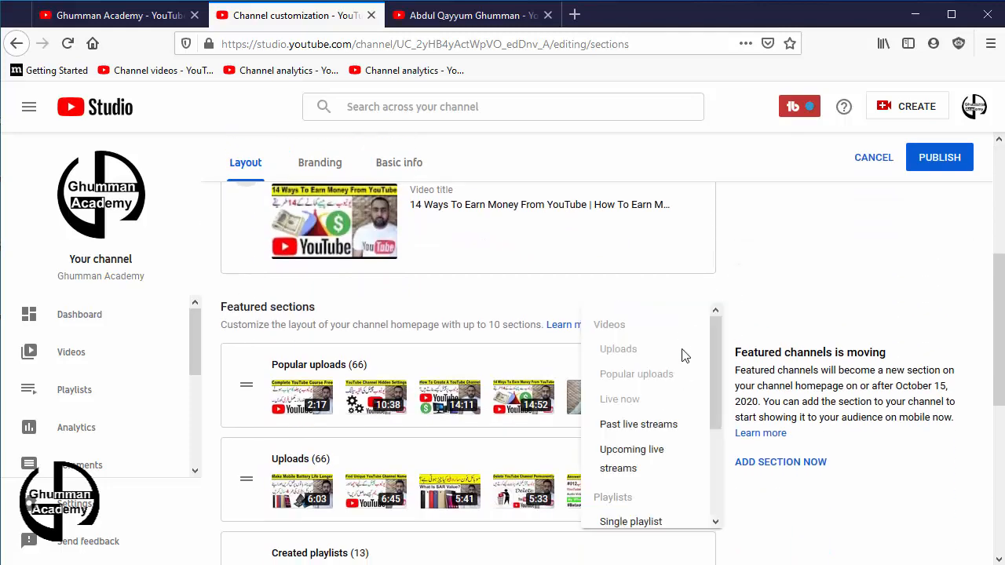
pyautogui.scroll(-3, 687, 378)
pyautogui.scroll(2, 688, 379)
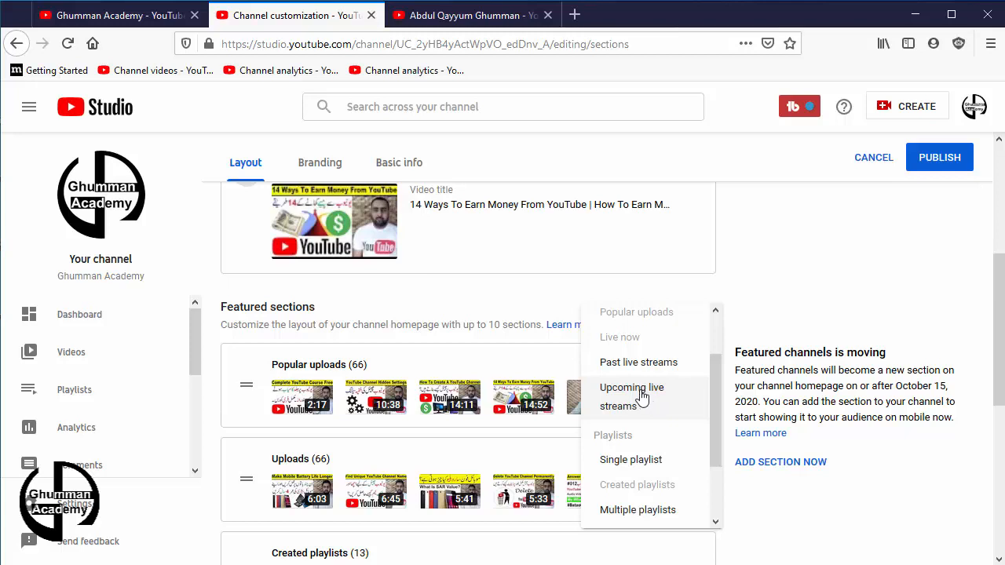
pyautogui.click(879, 276)
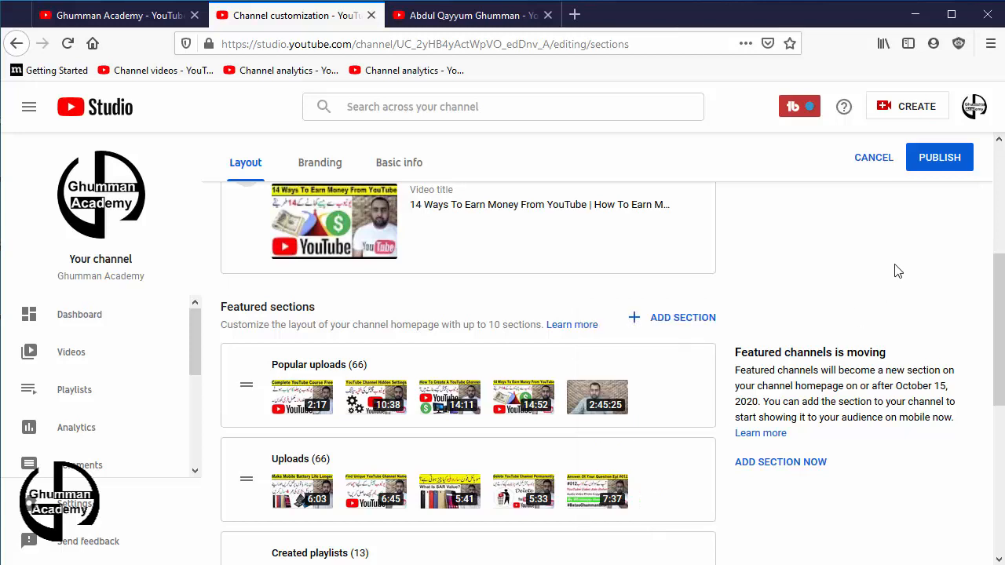
pyautogui.click(938, 155)
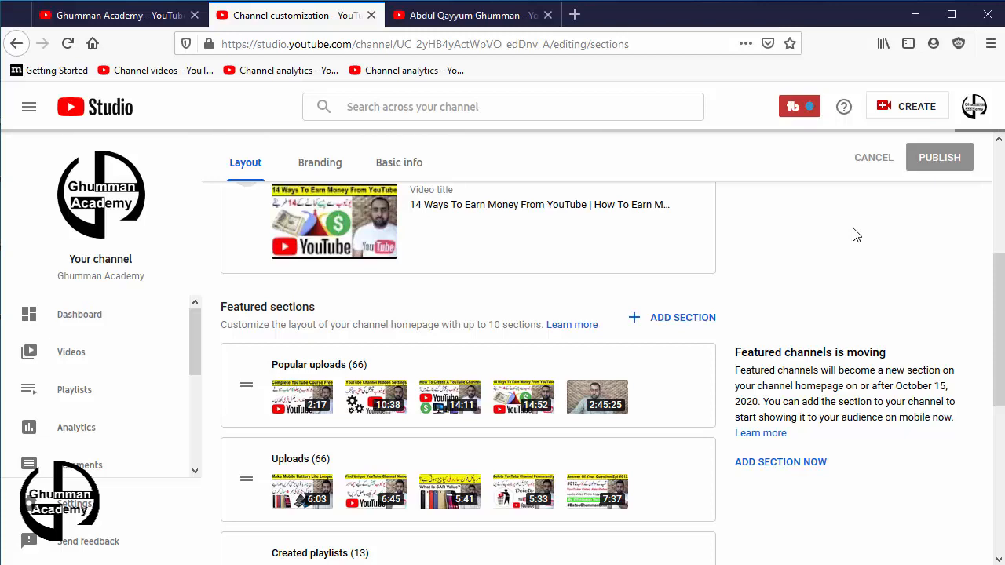
# Step: Examine the Ghumman Academy channel homepage, from the featured video through Popular uploads and Uploads to Created playlists
pyautogui.click(130, 22)
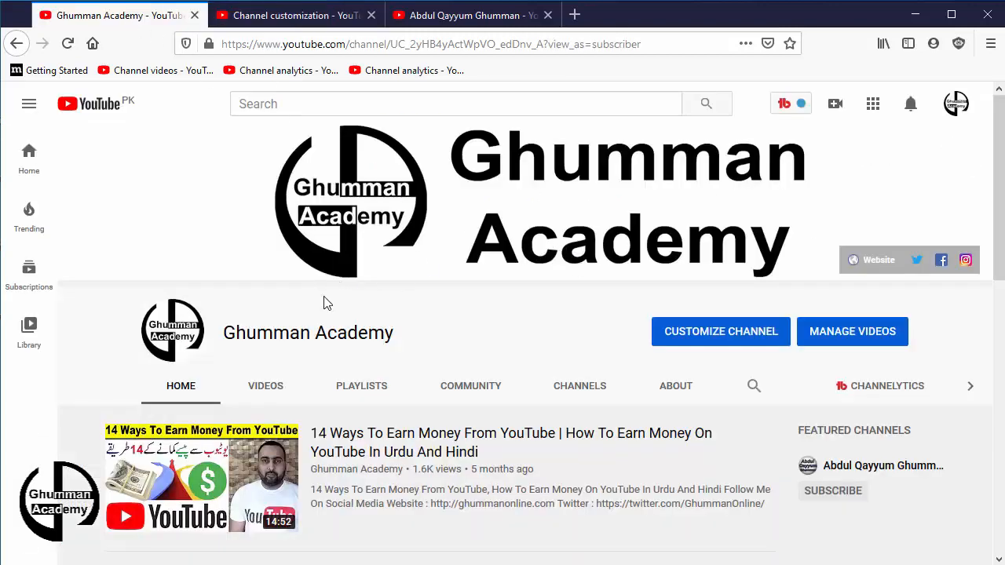
pyautogui.scroll(-1, 471, 322)
pyautogui.scroll(-3, 541, 336)
pyautogui.scroll(3, 287, 264)
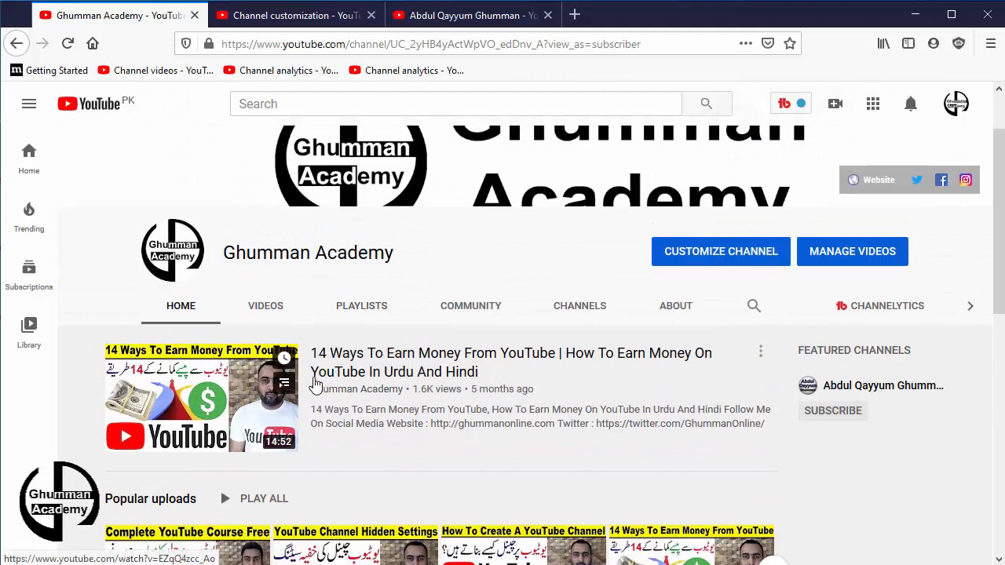
pyautogui.scroll(-6, 353, 358)
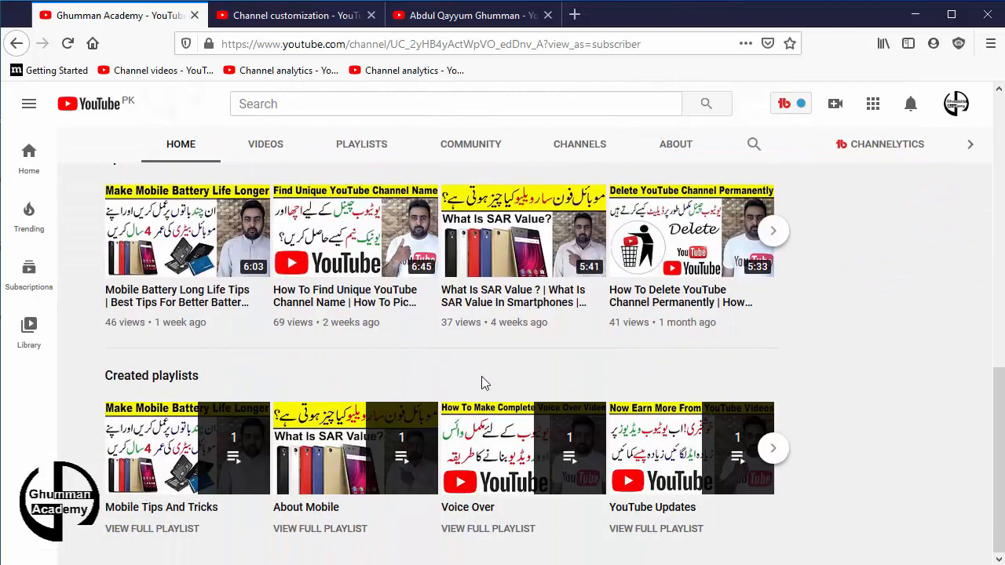
pyautogui.scroll(3, 184, 385)
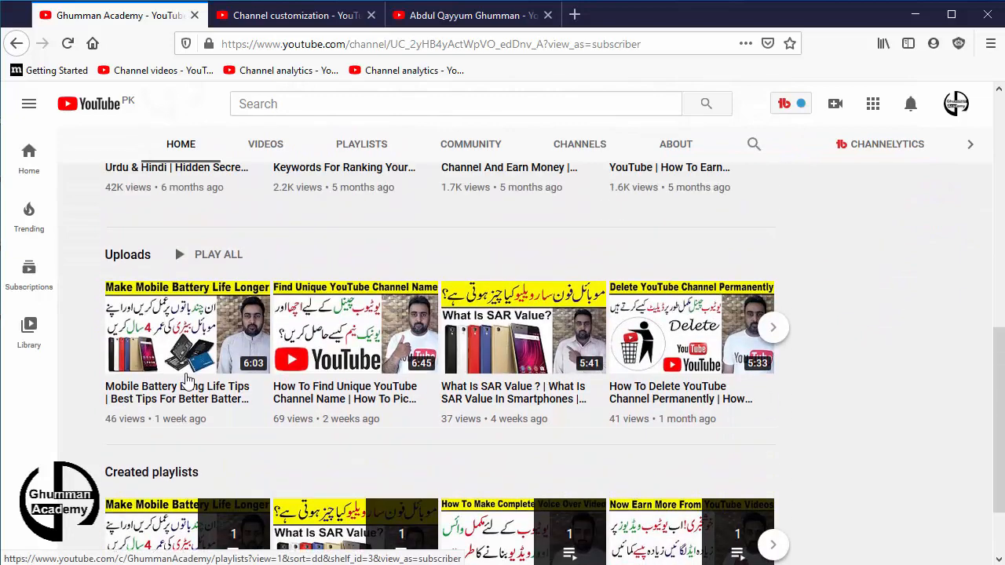
# Step: Reload the Ghumman Academy channel page and check its homepage sections down to the Tour #003, Kalam 2020 playlist and the featured channel
pyautogui.scroll(3, 140, 382)
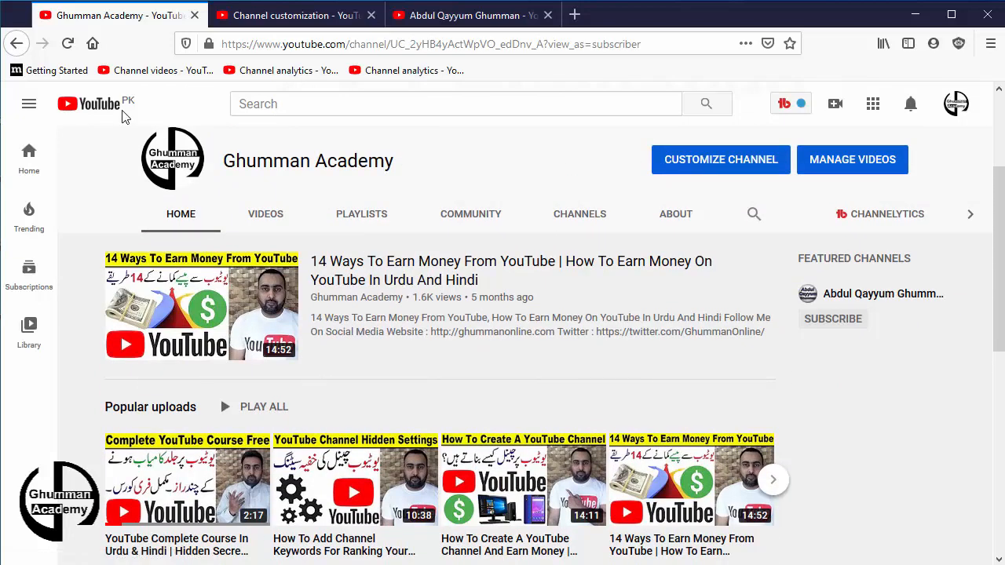
pyautogui.click(68, 48)
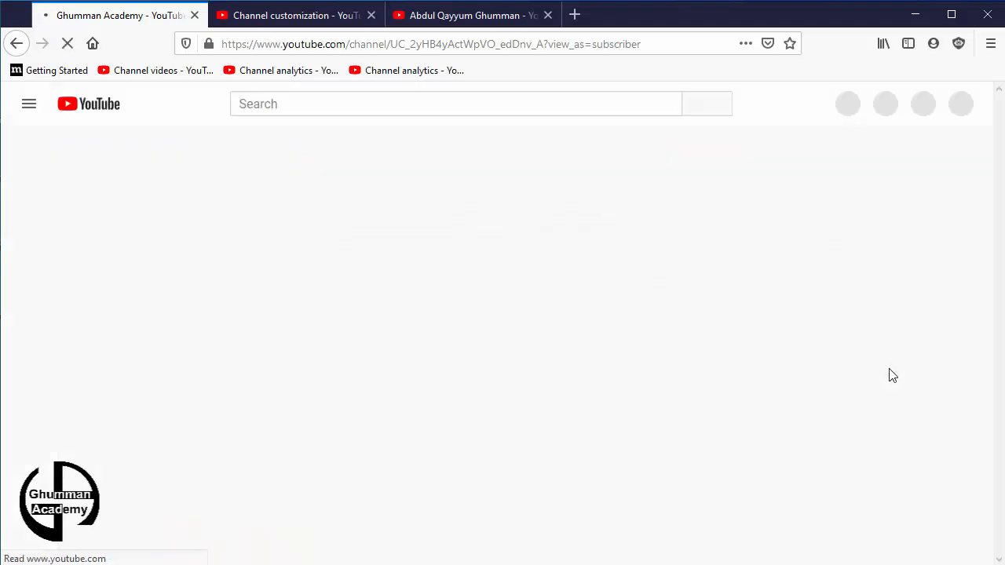
pyautogui.scroll(-2, 802, 392)
pyautogui.scroll(2, 853, 483)
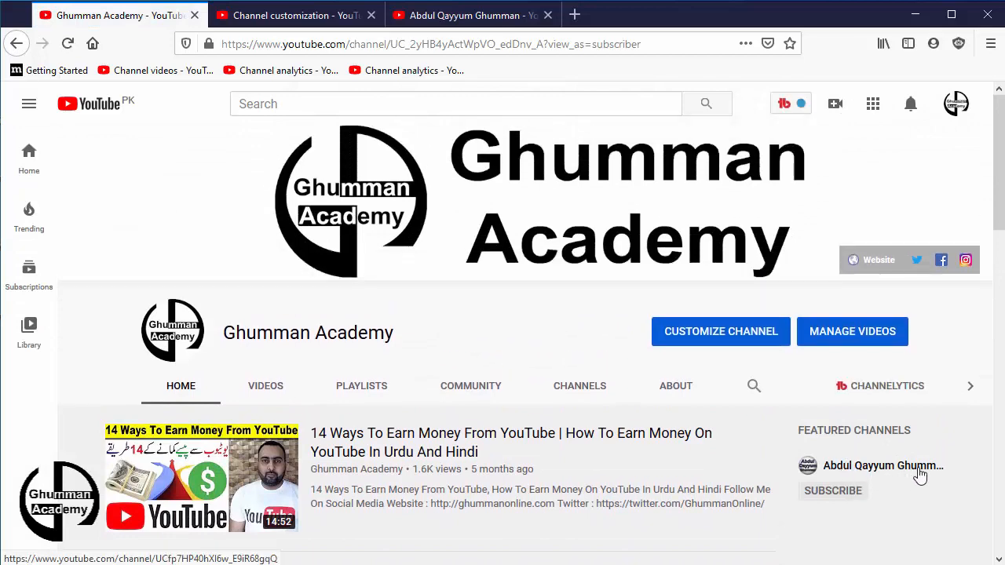
pyautogui.scroll(-4, 498, 440)
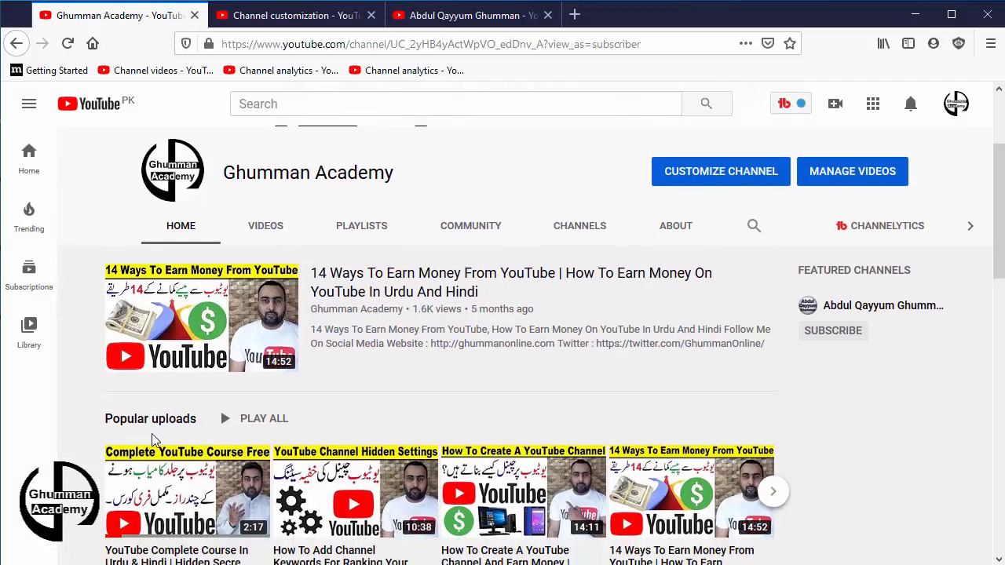
pyautogui.scroll(-1, 265, 430)
pyautogui.scroll(-6, 221, 438)
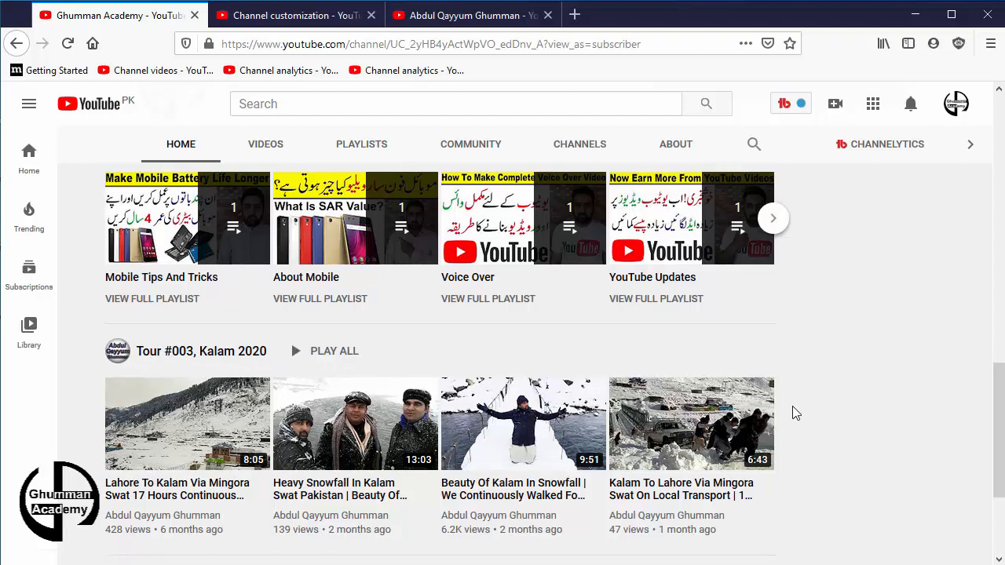
pyautogui.scroll(-2, 785, 413)
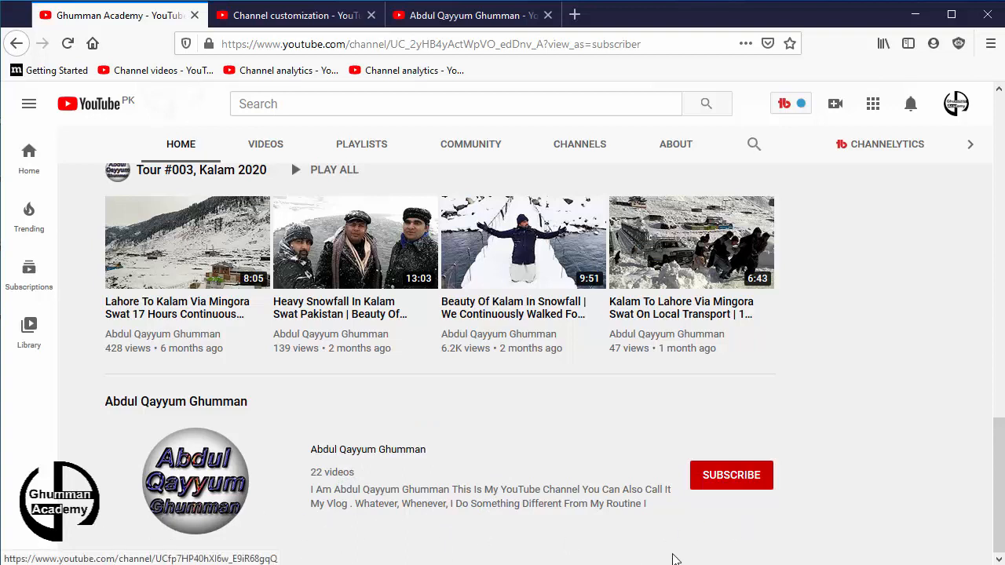
# Step: Review the section order on the reloaded homepage once more, from the uploads and playlists to the featured channel and back to the banner
pyautogui.scroll(10, 939, 396)
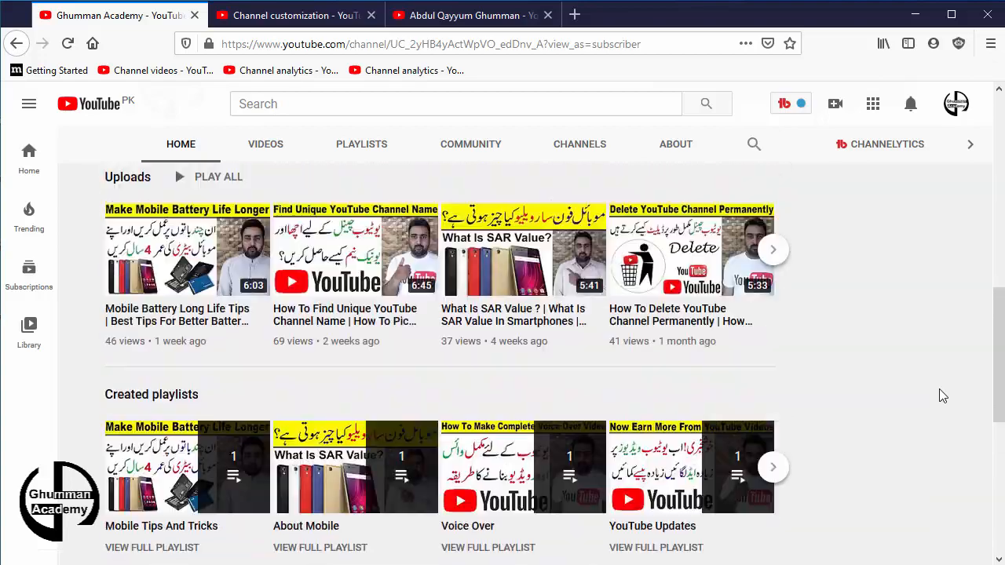
pyautogui.scroll(5, 941, 395)
pyautogui.scroll(-15, 511, 379)
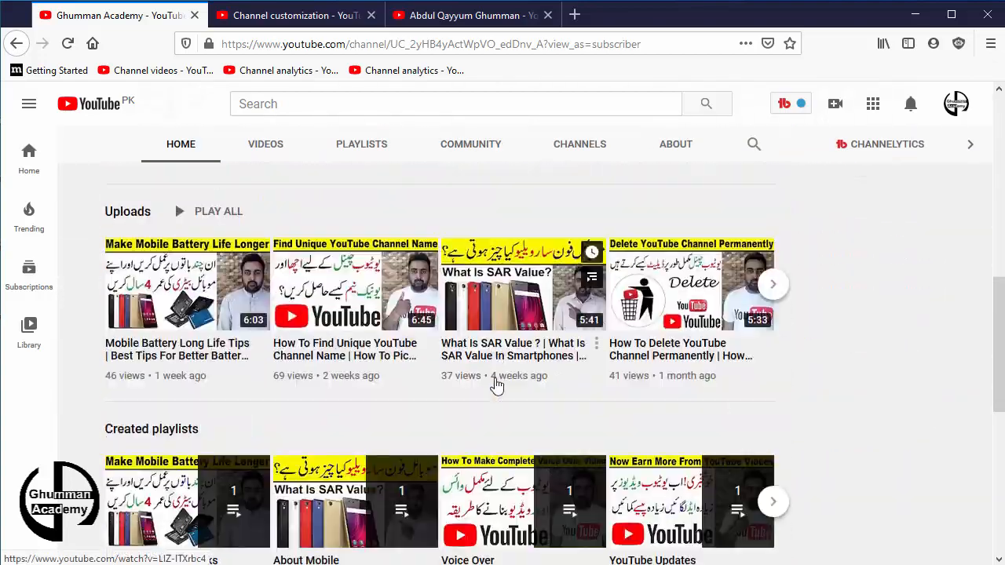
pyautogui.scroll(3, 496, 383)
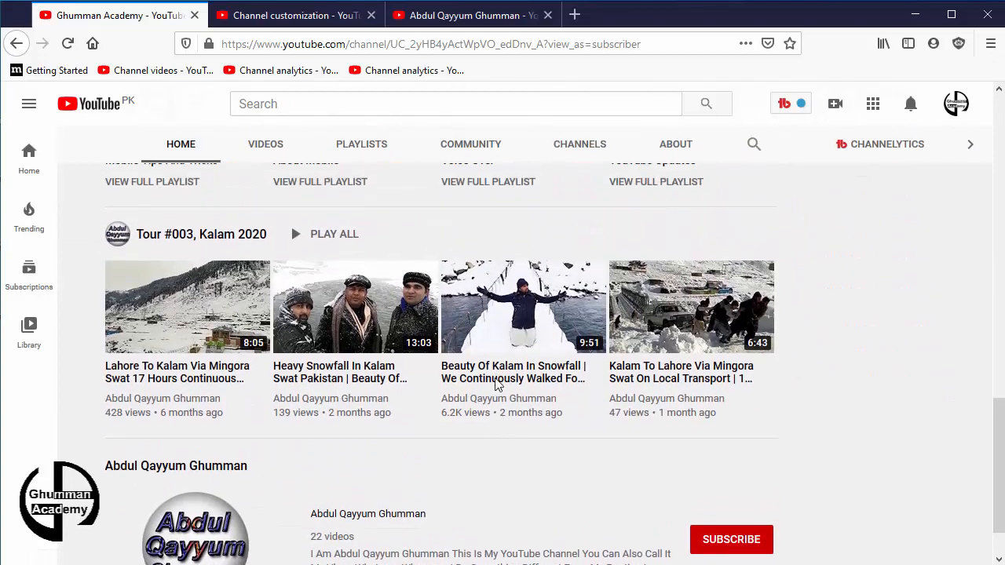
pyautogui.scroll(6, 496, 385)
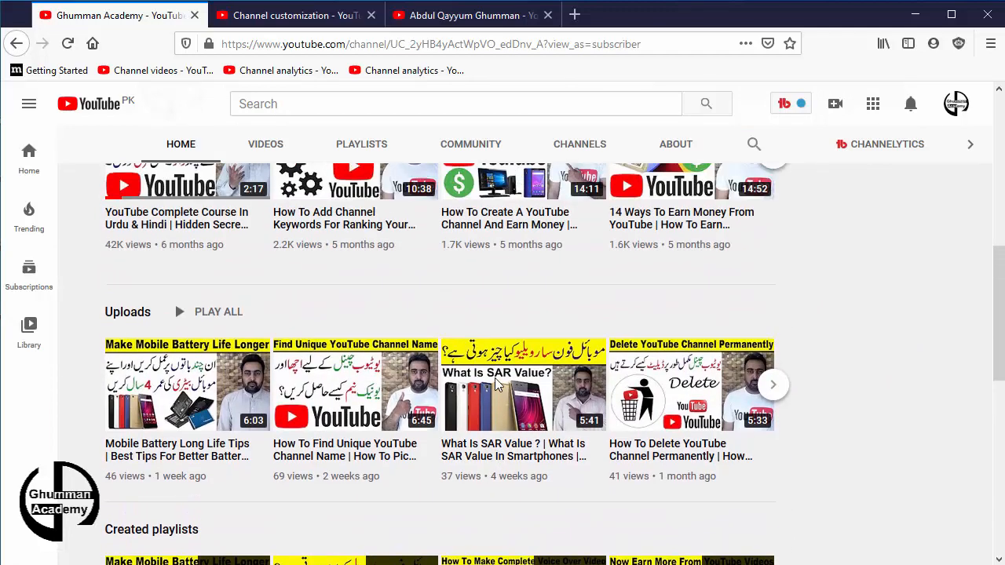
pyautogui.scroll(4, 495, 385)
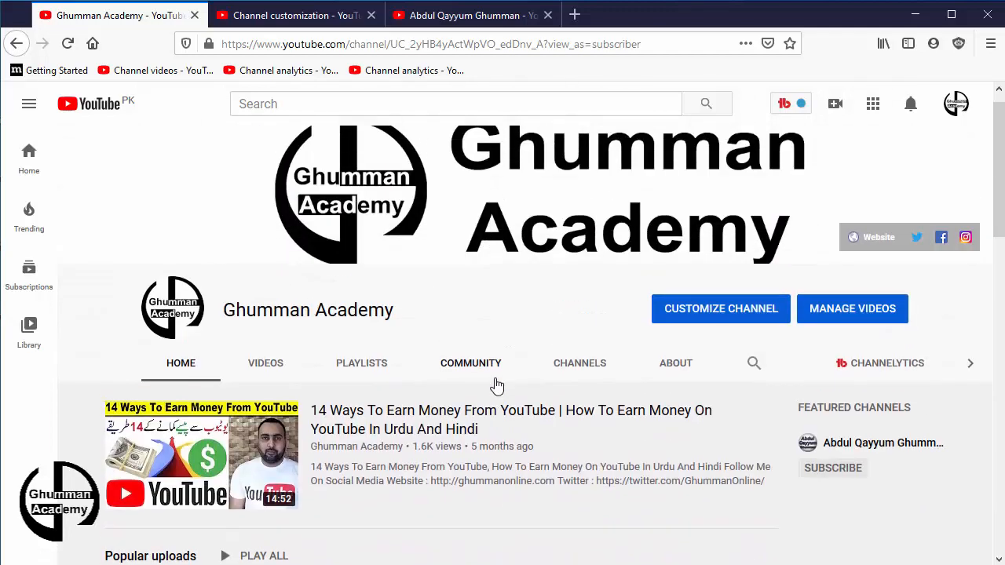